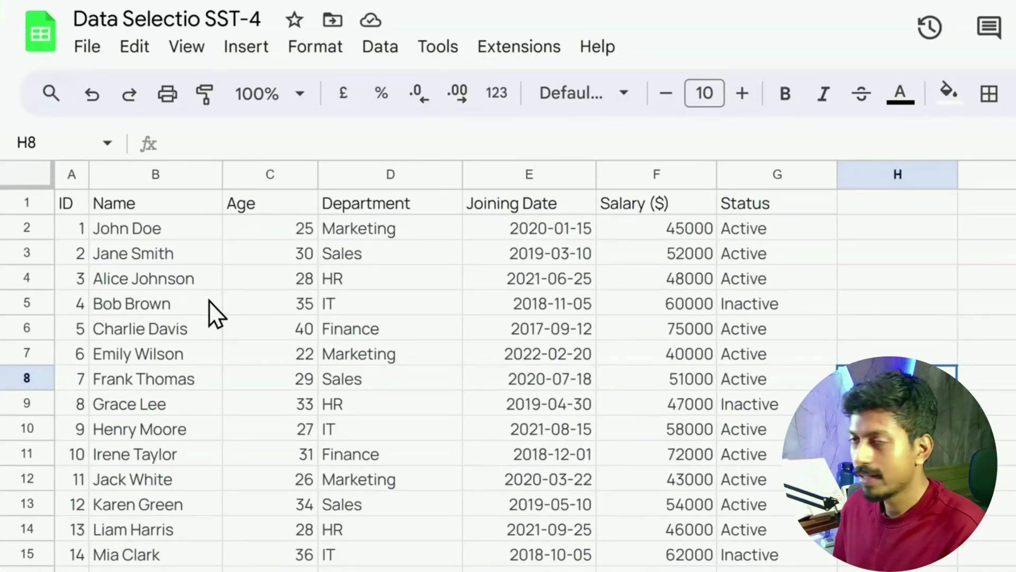
Look through the employee records down the sheet and return to the header row
{"action": "scroll", "coordinate": [208, 300], "scroll_direction": "down", "scroll_amount": 15}
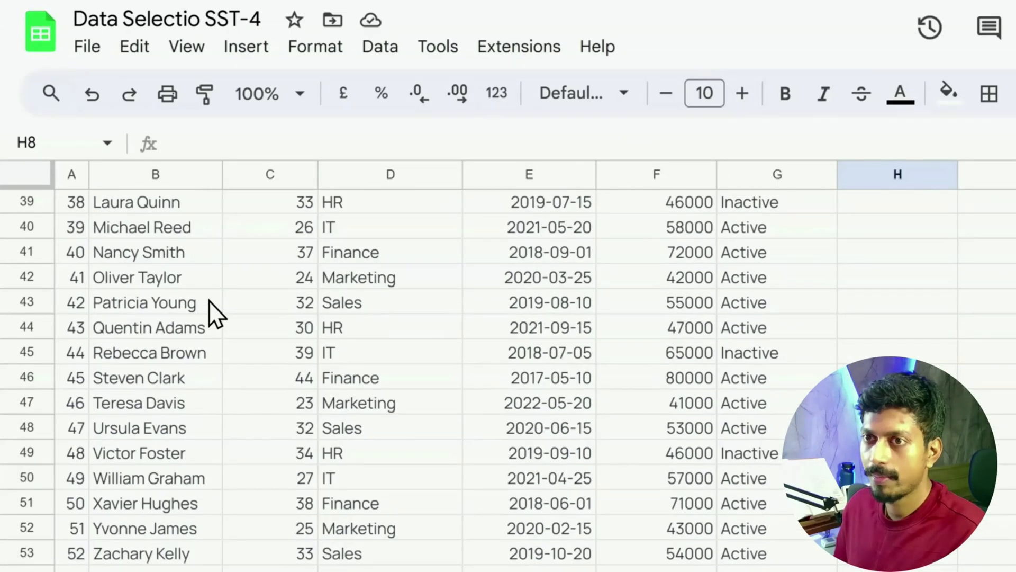
{"action": "scroll", "coordinate": [209, 300], "scroll_direction": "down", "scroll_amount": 4}
{"action": "scroll", "coordinate": [208, 300], "scroll_direction": "up", "scroll_amount": 18}
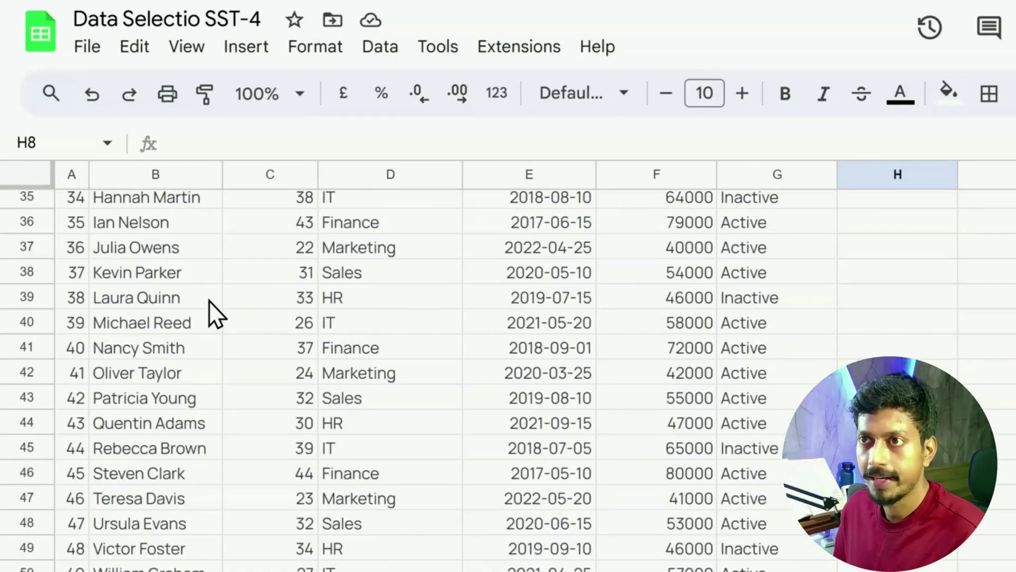
{"action": "scroll", "coordinate": [209, 300], "scroll_direction": "up", "scroll_amount": 3}
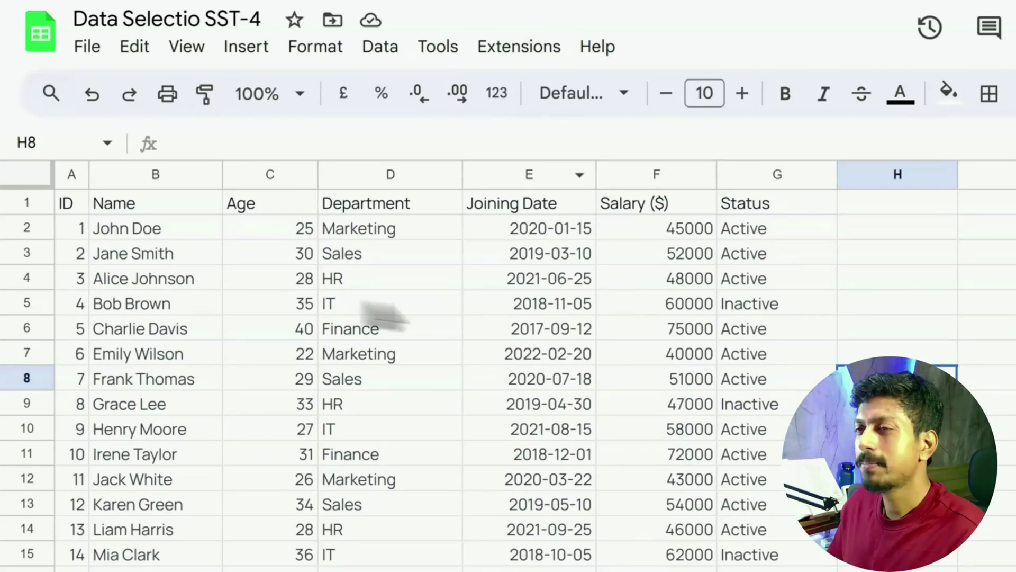
Select single cells one at a time across the employee table, starting with B4 and ending on D6
{"action": "left_click", "coordinate": [179, 279]}
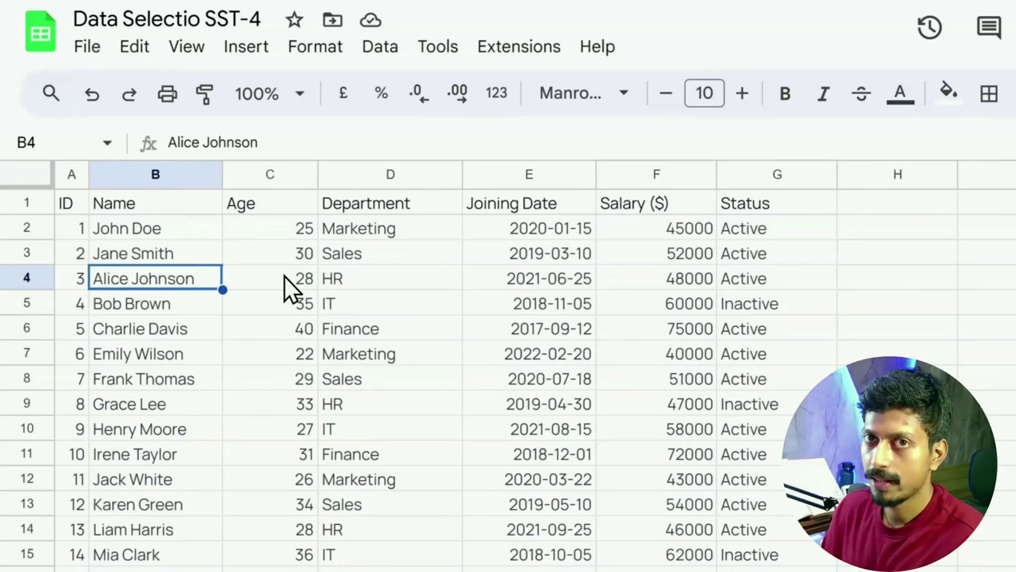
{"action": "left_click", "coordinate": [408, 311]}
{"action": "left_click", "coordinate": [515, 313]}
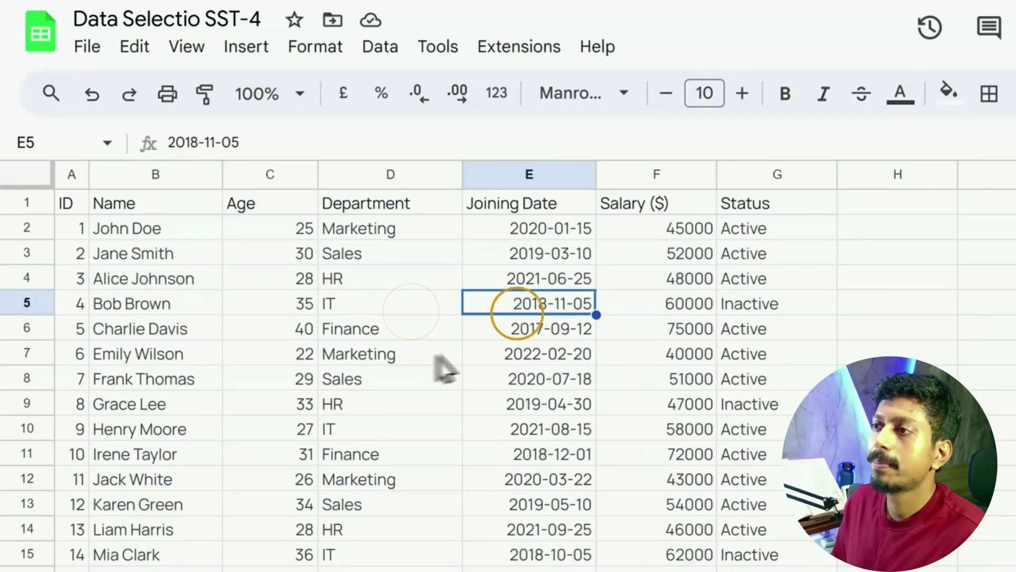
{"action": "left_click", "coordinate": [438, 351]}
{"action": "left_click", "coordinate": [250, 353]}
{"action": "left_click", "coordinate": [189, 385]}
{"action": "left_click", "coordinate": [336, 411]}
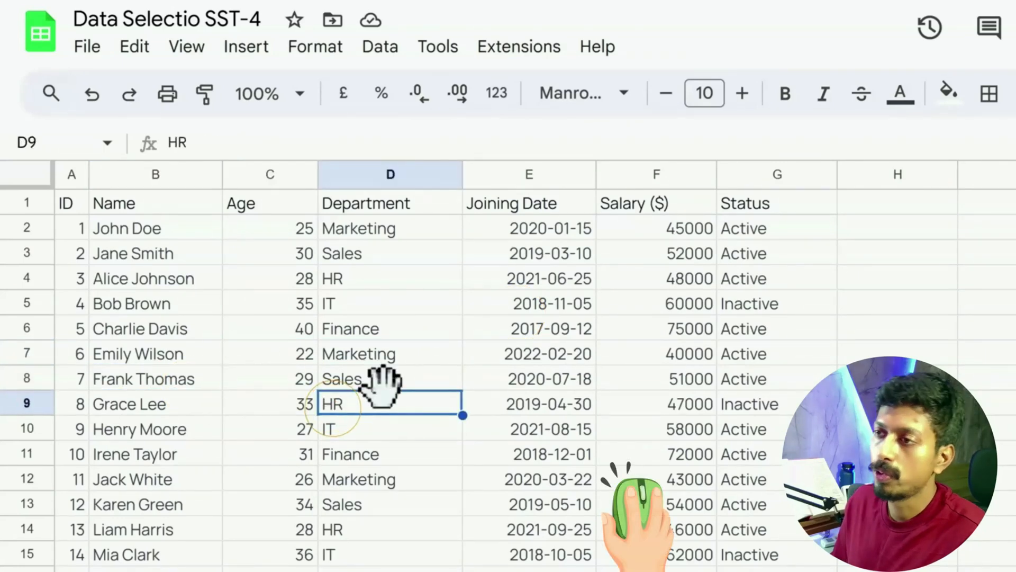
{"action": "left_click", "coordinate": [398, 380]}
{"action": "left_click", "coordinate": [492, 355]}
{"action": "left_click", "coordinate": [422, 325]}
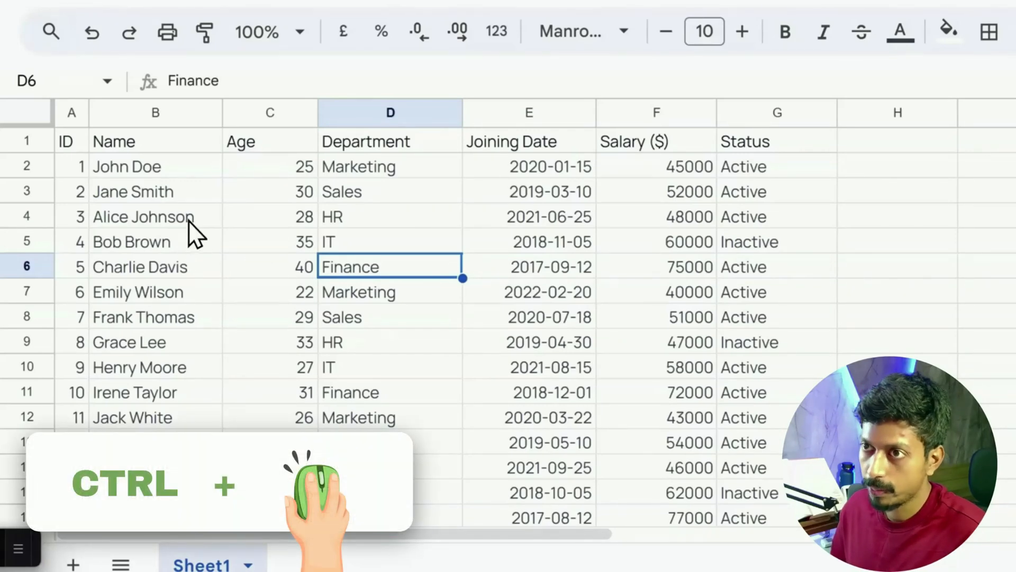
Add the ranges B2:G2, B3:G3, B4:F4 and D9:E9 and the separate cells C12, E13, F12 and G8 to the selection
{"action": "left_click_drag", "start_coordinate": [177, 169], "coordinate": [773, 170]}
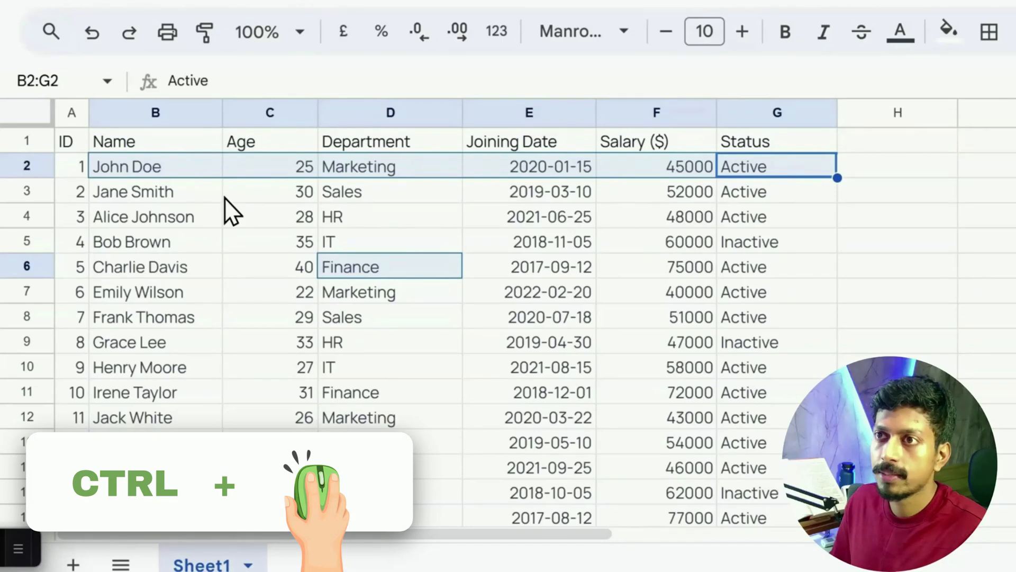
{"action": "left_click_drag", "start_coordinate": [201, 193], "coordinate": [732, 198]}
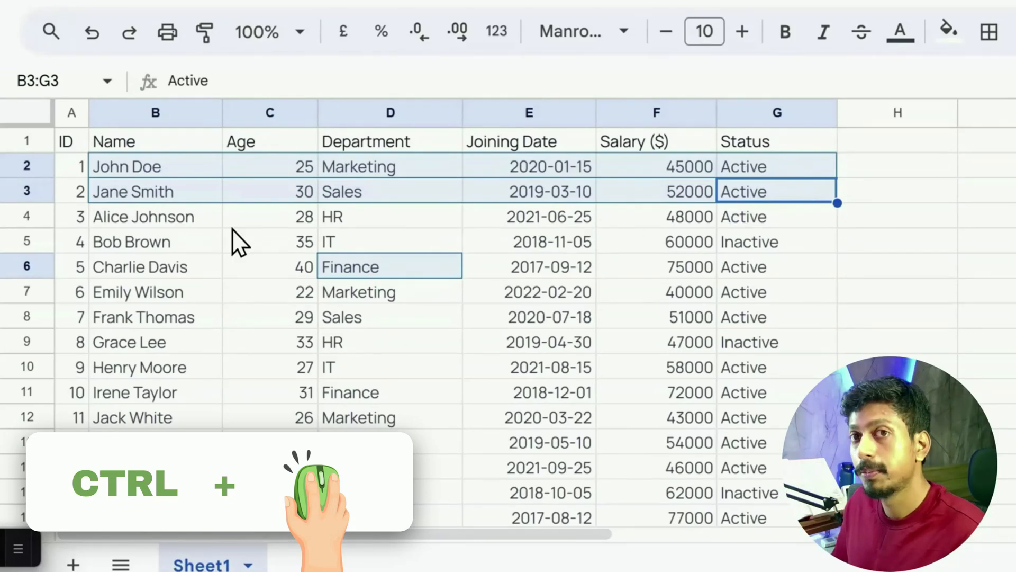
{"action": "left_click_drag", "start_coordinate": [195, 220], "coordinate": [646, 219]}
{"action": "left_click_drag", "start_coordinate": [585, 341], "coordinate": [356, 351]}
{"action": "left_click", "coordinate": [286, 418], "text": "ctrl"}
{"action": "left_click", "coordinate": [476, 442], "text": "ctrl"}
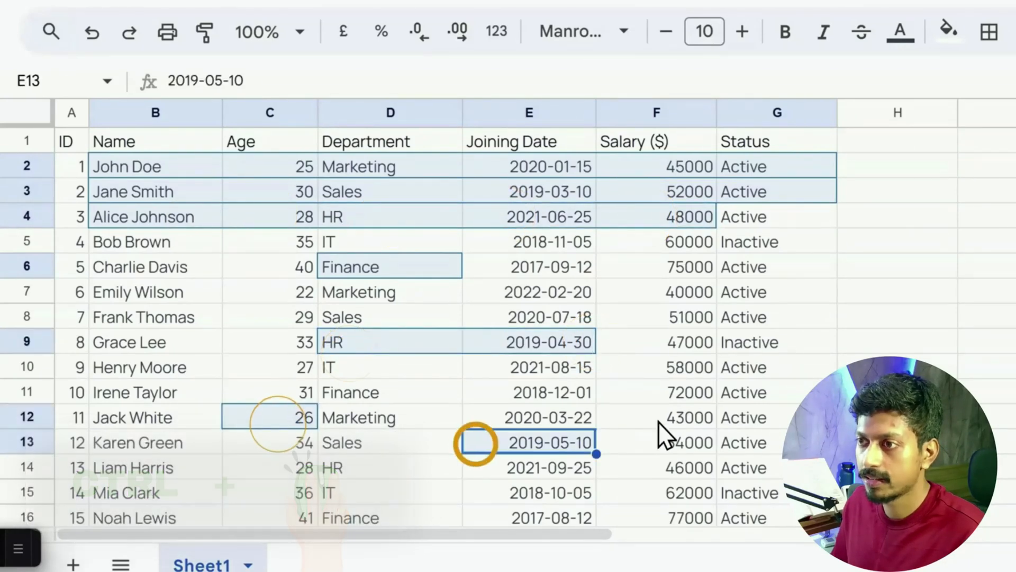
{"action": "left_click", "coordinate": [687, 417], "text": "ctrl"}
{"action": "left_click", "coordinate": [728, 318], "text": "ctrl"}
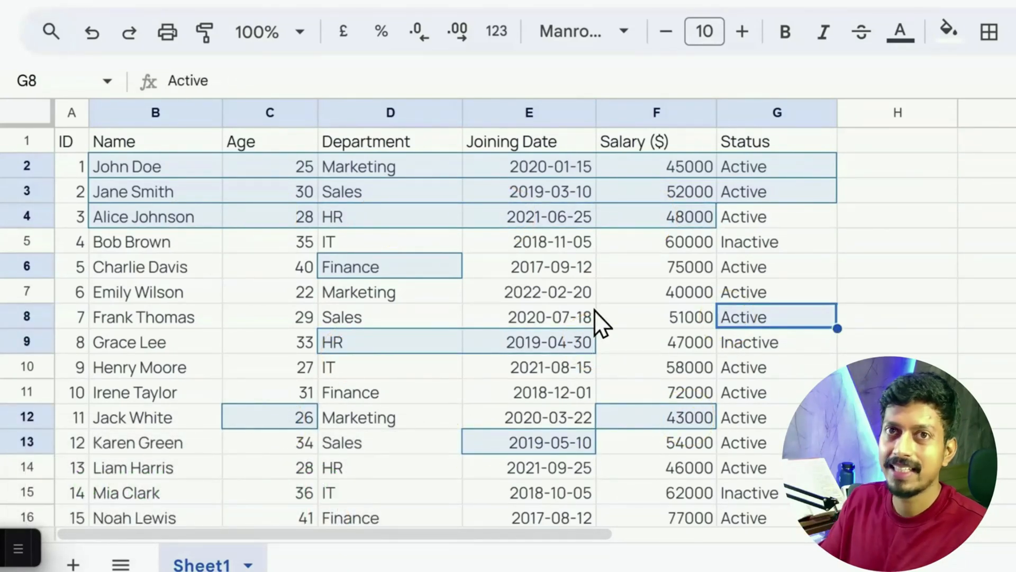
Clear the multiple selection and select the block A2:G10 from its first cell to its last cell
{"action": "left_click", "coordinate": [241, 315]}
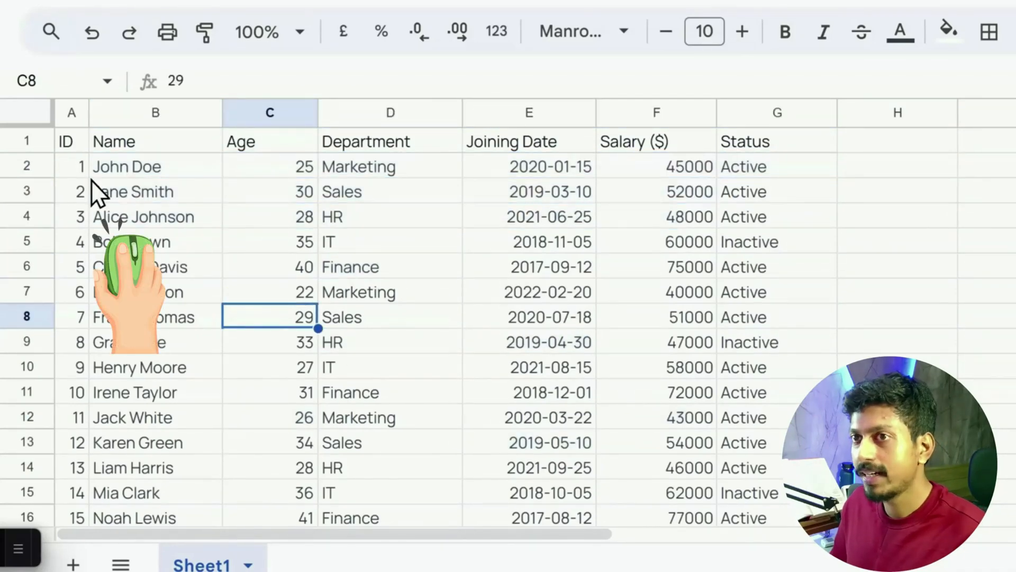
{"action": "left_click", "coordinate": [72, 167]}
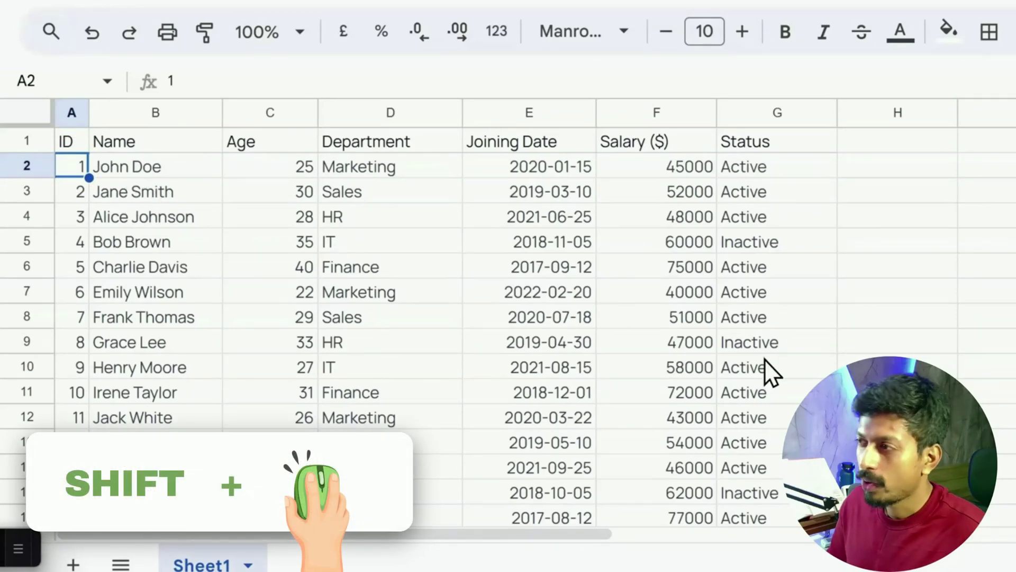
{"action": "left_click", "coordinate": [767, 367], "text": "shift"}
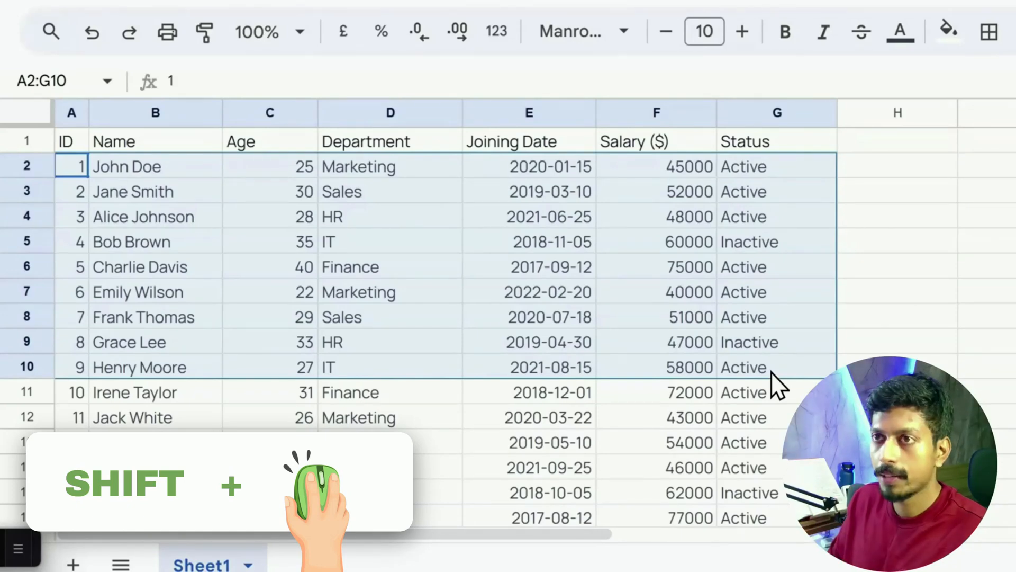
Select the block B2:G11 by its two opposite corner cells, and reduce the selection to cell G10
{"action": "left_click", "coordinate": [186, 173]}
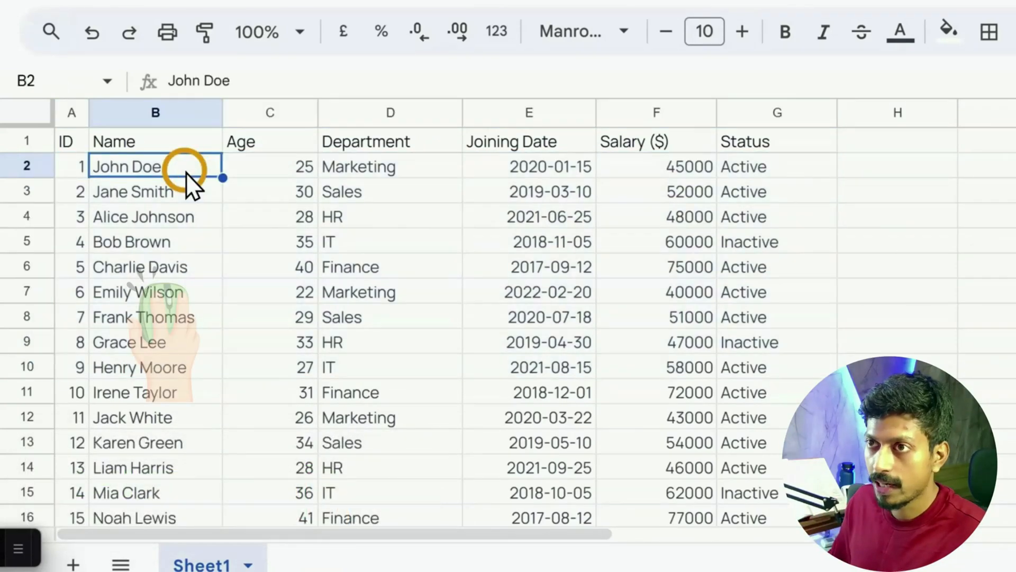
{"action": "left_click", "coordinate": [185, 172]}
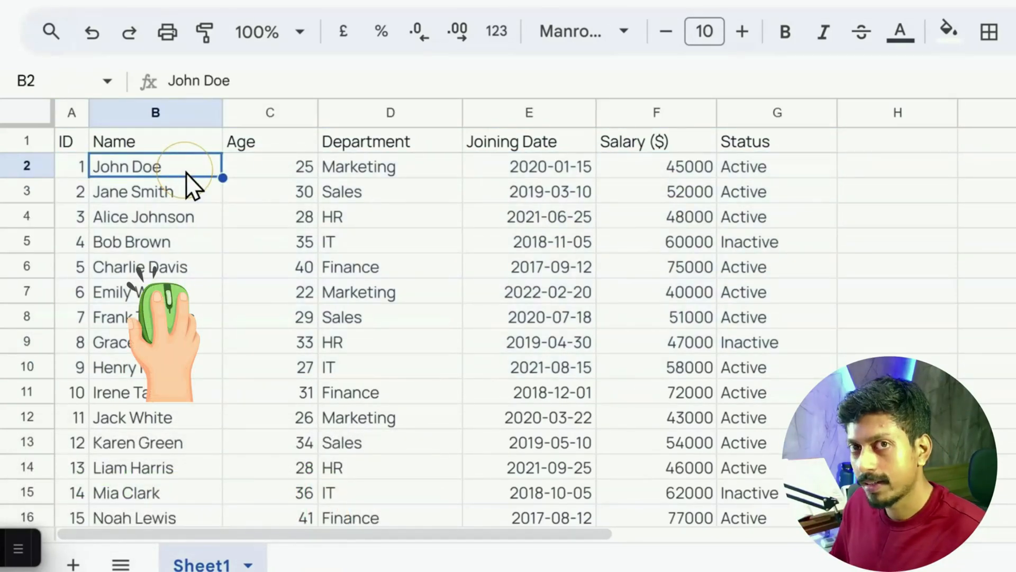
{"action": "left_click", "coordinate": [778, 397], "text": "shift"}
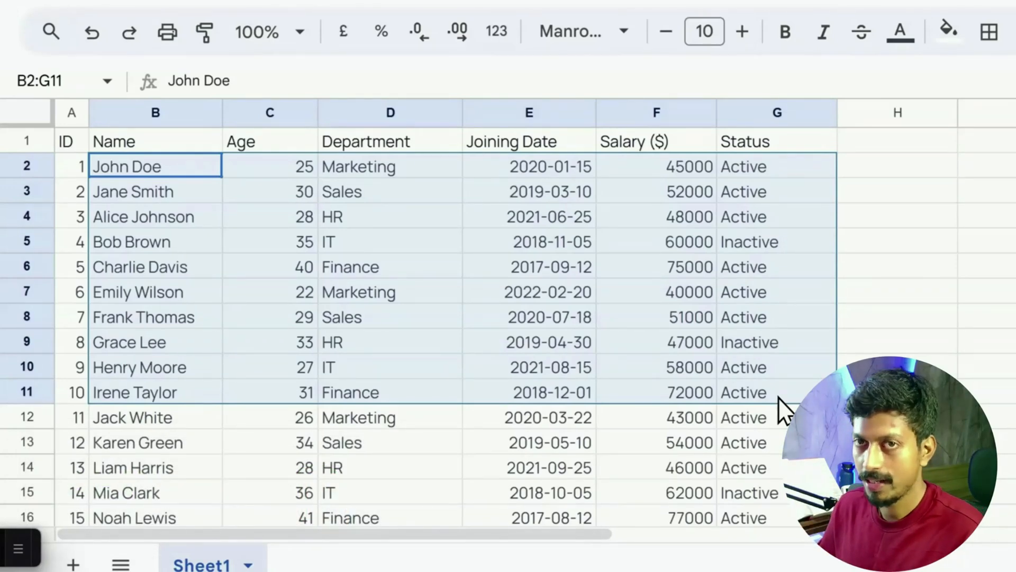
{"action": "left_click", "coordinate": [776, 367]}
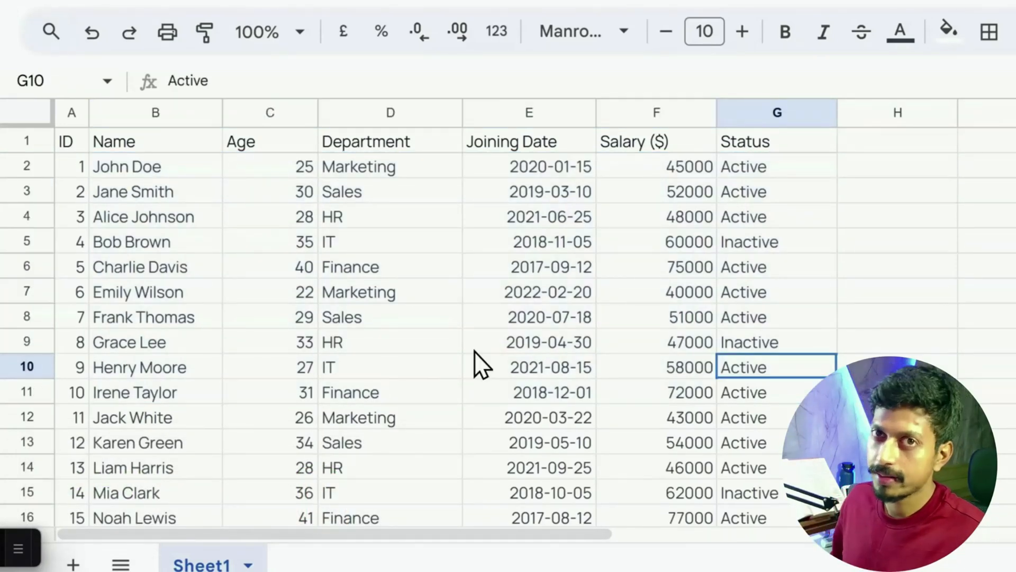
Select the continuous range B2:G10 in one sweep, and release it by selecting cell C11
{"action": "left_click", "coordinate": [131, 167]}
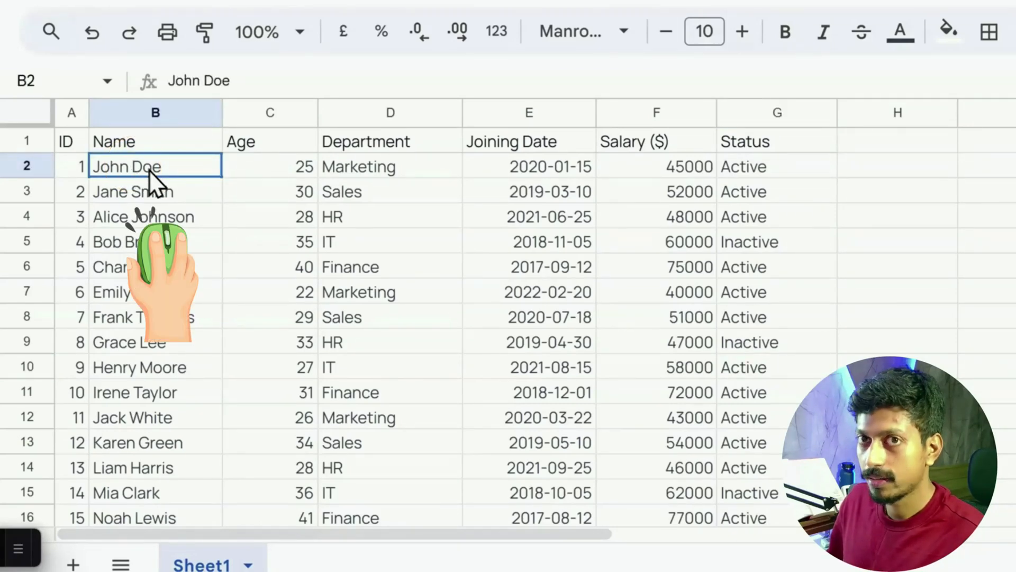
{"action": "left_click_drag", "start_coordinate": [166, 165], "coordinate": [763, 370]}
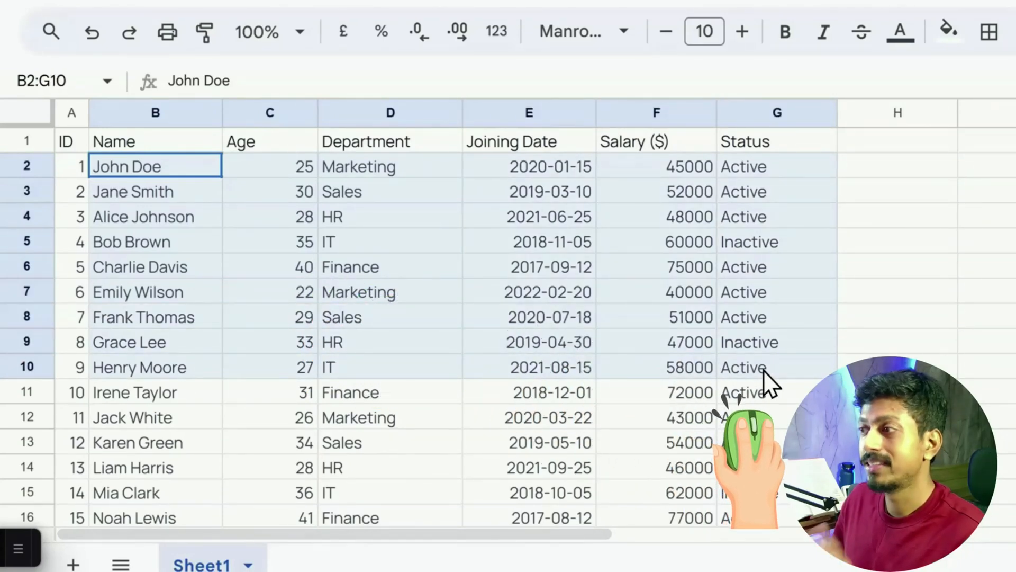
{"action": "left_click_drag", "start_coordinate": [763, 370], "coordinate": [763, 370]}
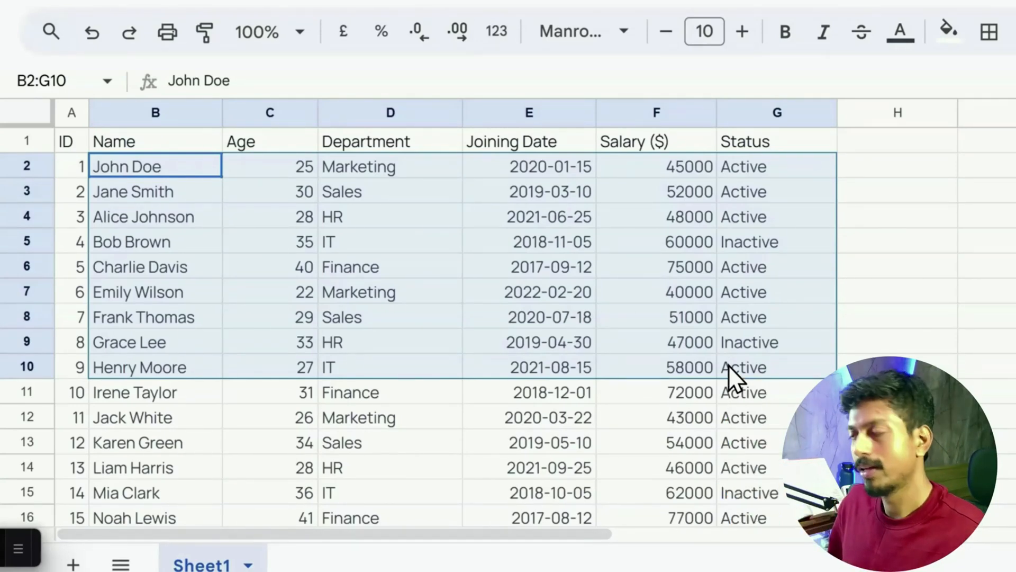
{"action": "left_click", "coordinate": [273, 392]}
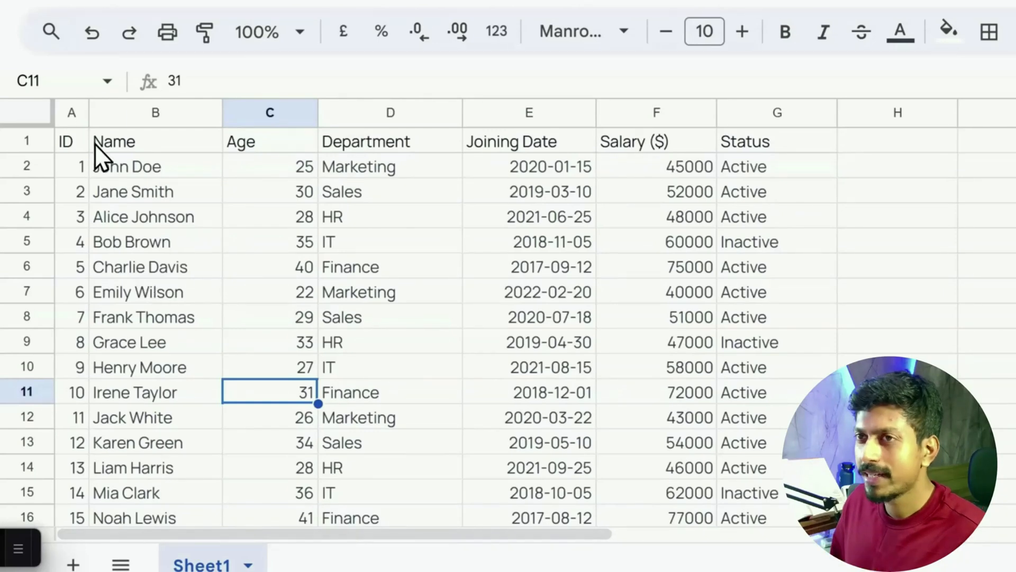
Select the entire columns B, C, D, E, F and G one at a time
{"action": "left_click", "coordinate": [147, 114]}
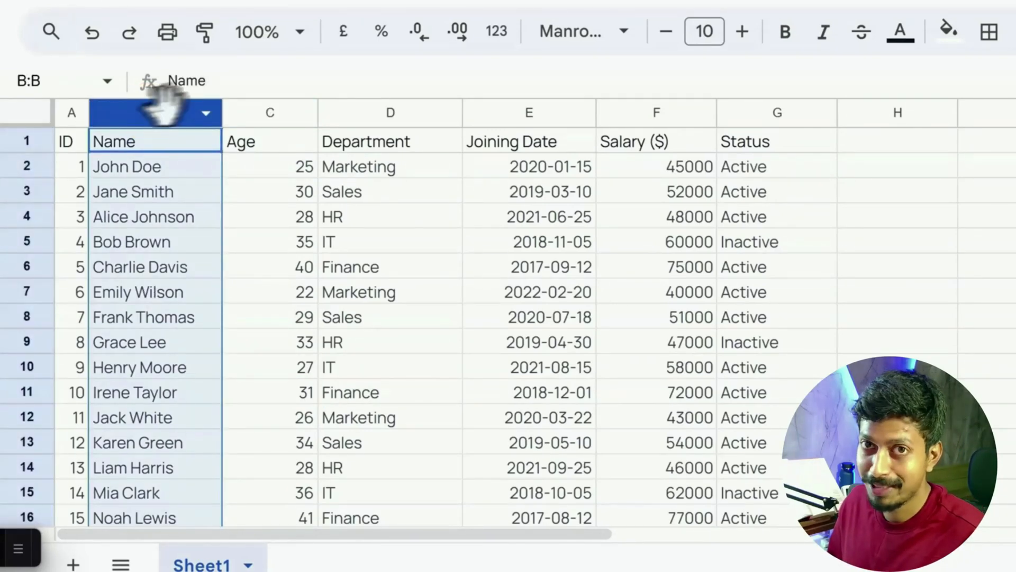
{"action": "left_click", "coordinate": [270, 112]}
{"action": "left_click", "coordinate": [372, 112]}
{"action": "left_click", "coordinate": [530, 112]}
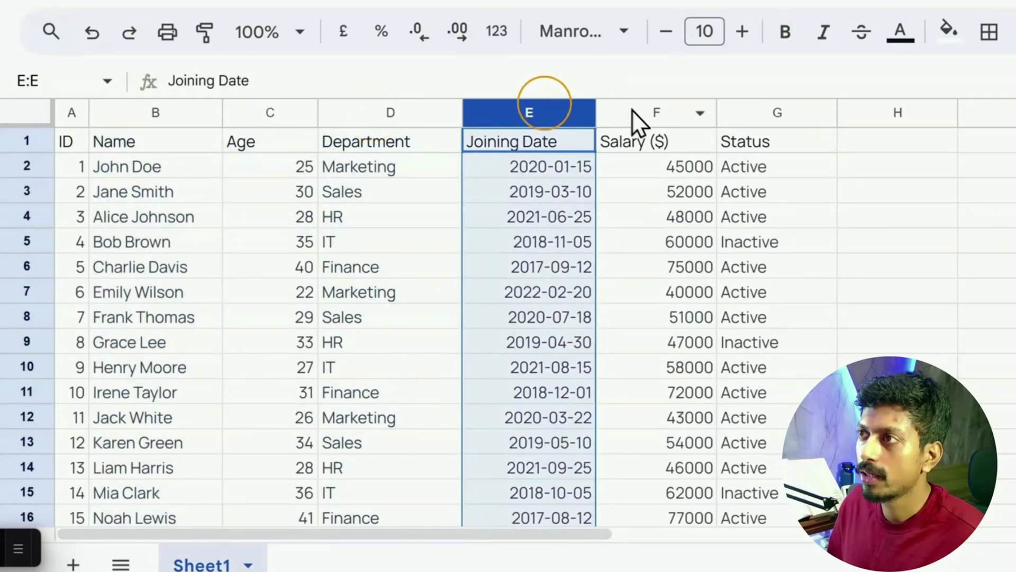
{"action": "left_click", "coordinate": [633, 111]}
{"action": "left_click", "coordinate": [772, 112]}
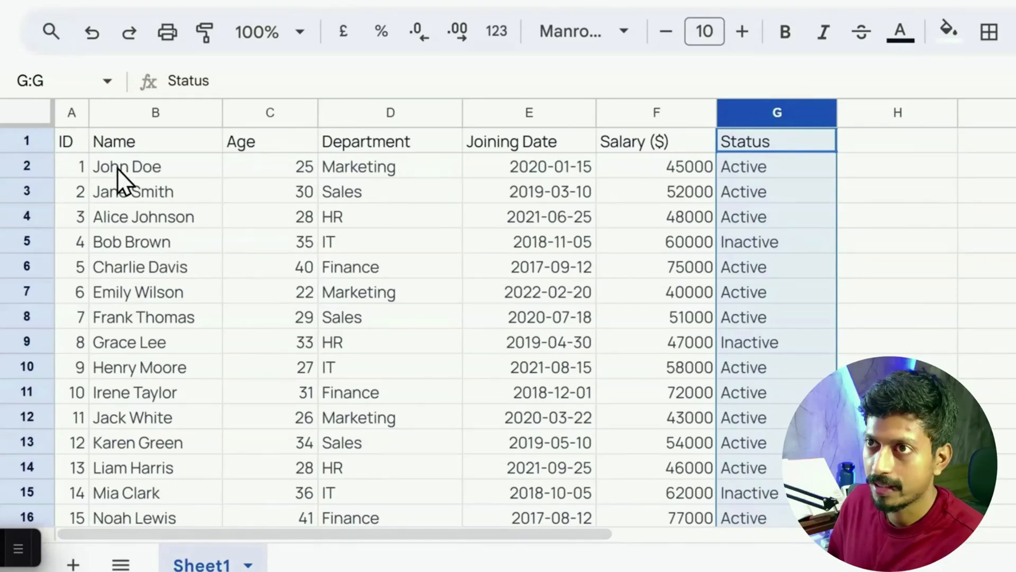
Select the adjacent columns B through F together, and release them by selecting cell B5
{"action": "left_click", "coordinate": [149, 119]}
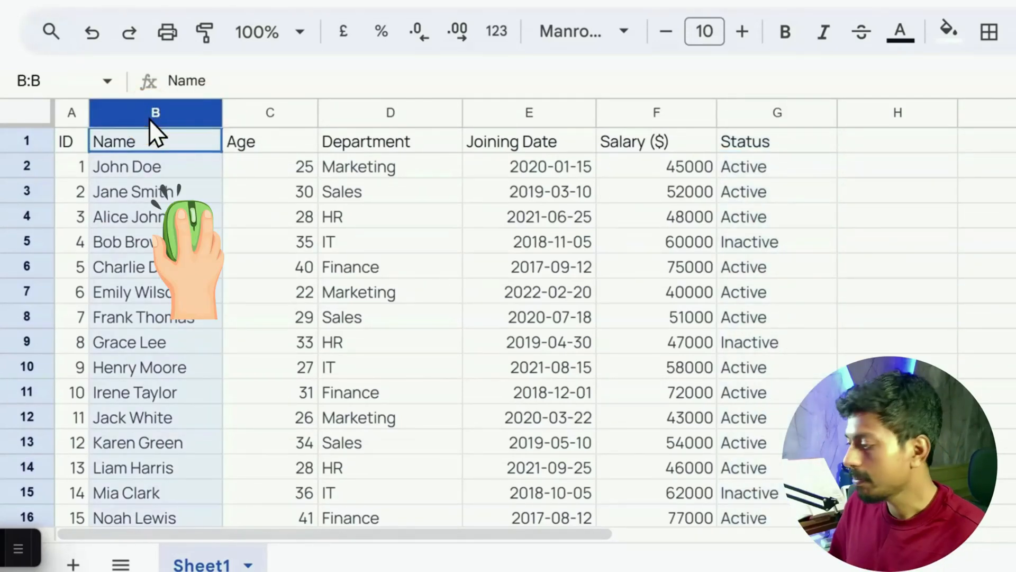
{"action": "left_click_drag", "start_coordinate": [150, 119], "coordinate": [643, 111]}
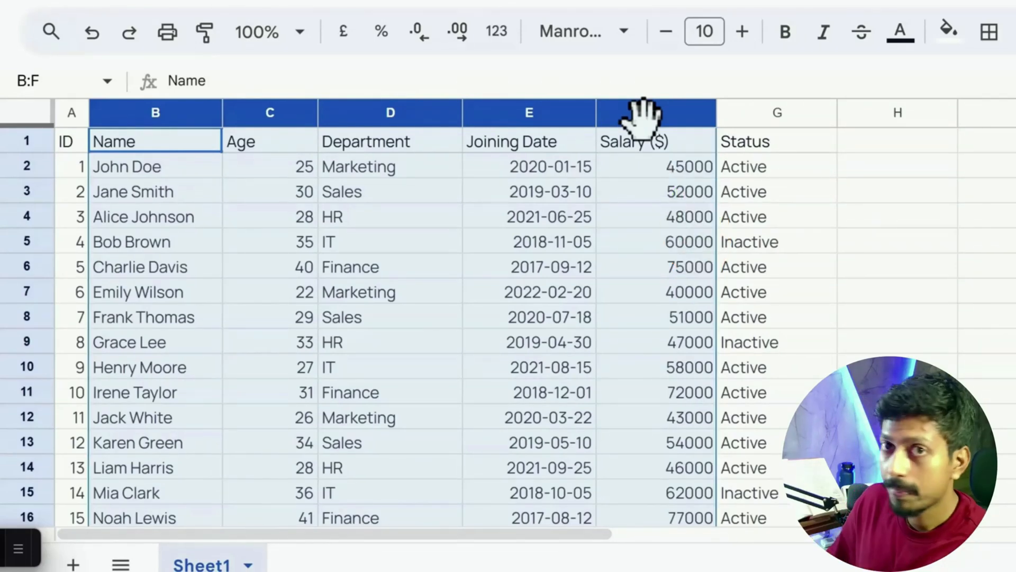
{"action": "left_click", "coordinate": [203, 249]}
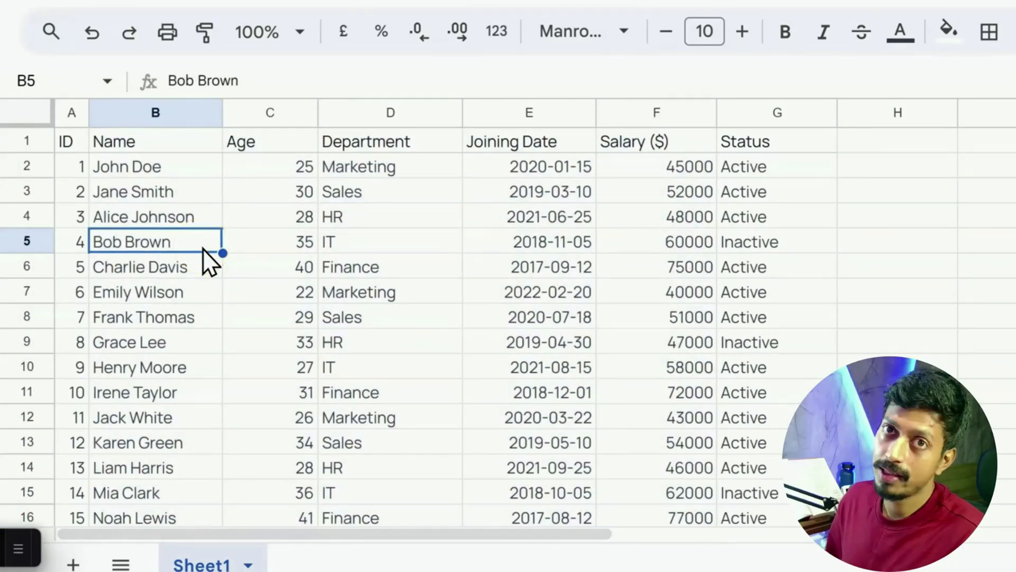
Select the entire rows from 3 to 8 one at a time, and a block of adjacent rows starting at row 3
{"action": "left_click", "coordinate": [30, 208]}
{"action": "left_click", "coordinate": [30, 193]}
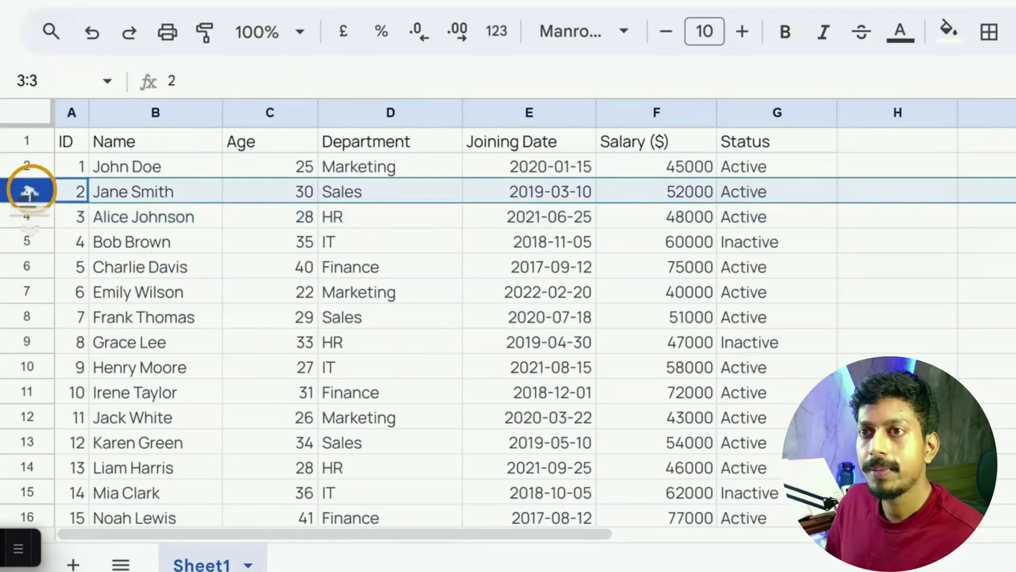
{"action": "left_click", "coordinate": [33, 221]}
{"action": "left_click", "coordinate": [34, 242]}
{"action": "left_click", "coordinate": [31, 267]}
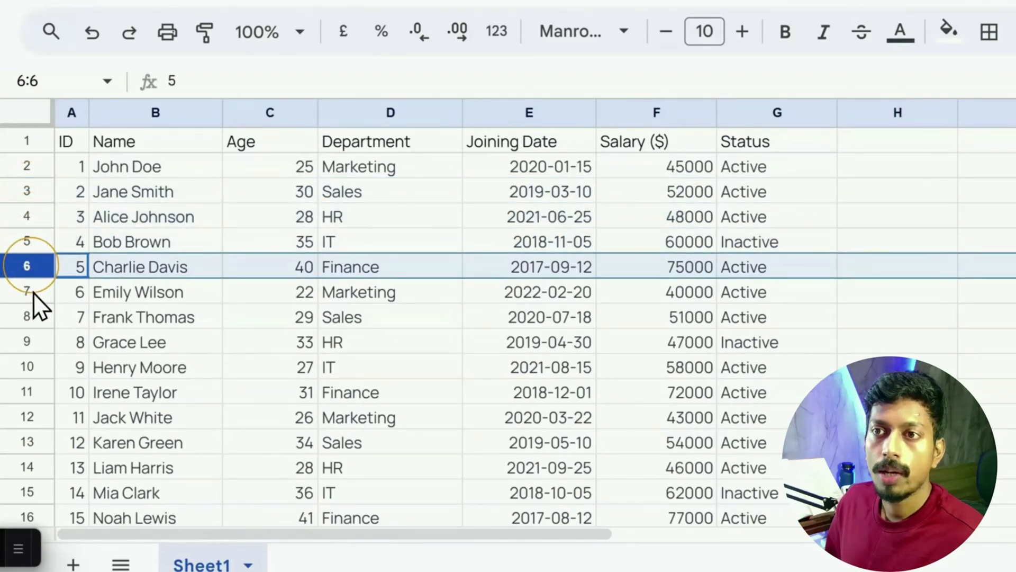
{"action": "left_click", "coordinate": [32, 291]}
{"action": "left_click", "coordinate": [33, 316]}
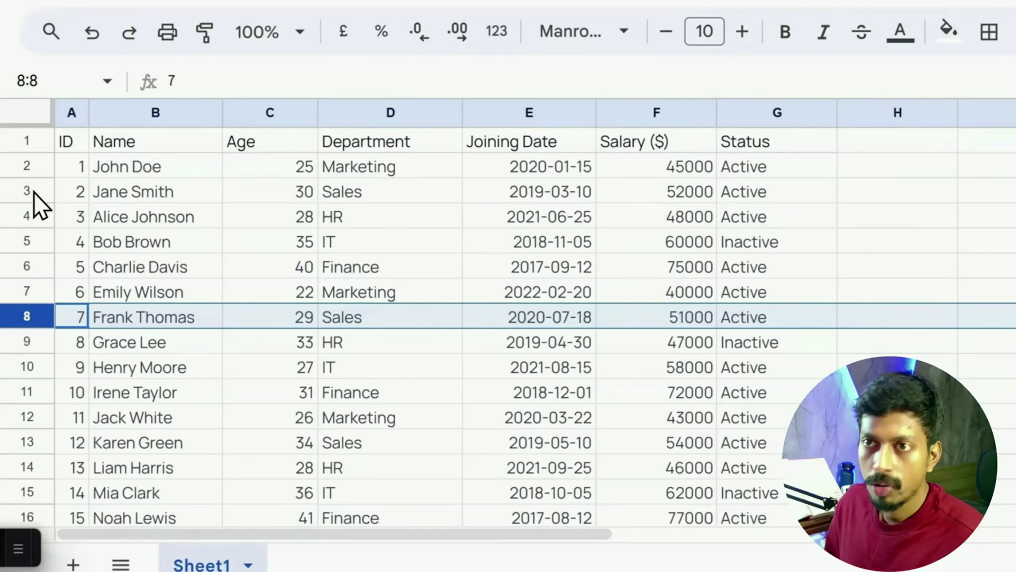
{"action": "left_click_drag", "start_coordinate": [33, 191], "coordinate": [40, 382]}
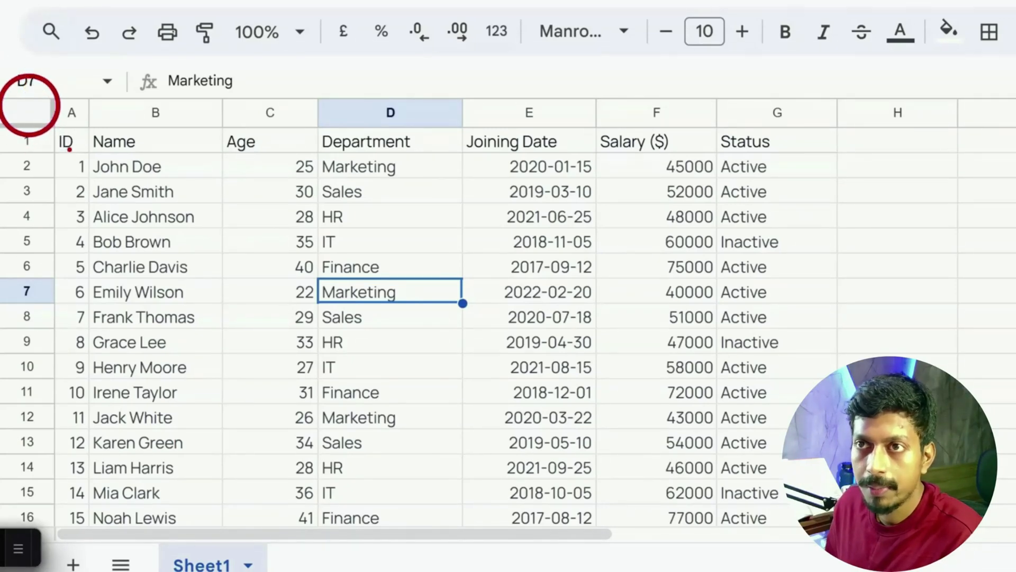
Select the data range A1:G52 as well as all cells of the whole sheet, ending with the whole sheet selected
{"action": "left_click", "coordinate": [28, 112]}
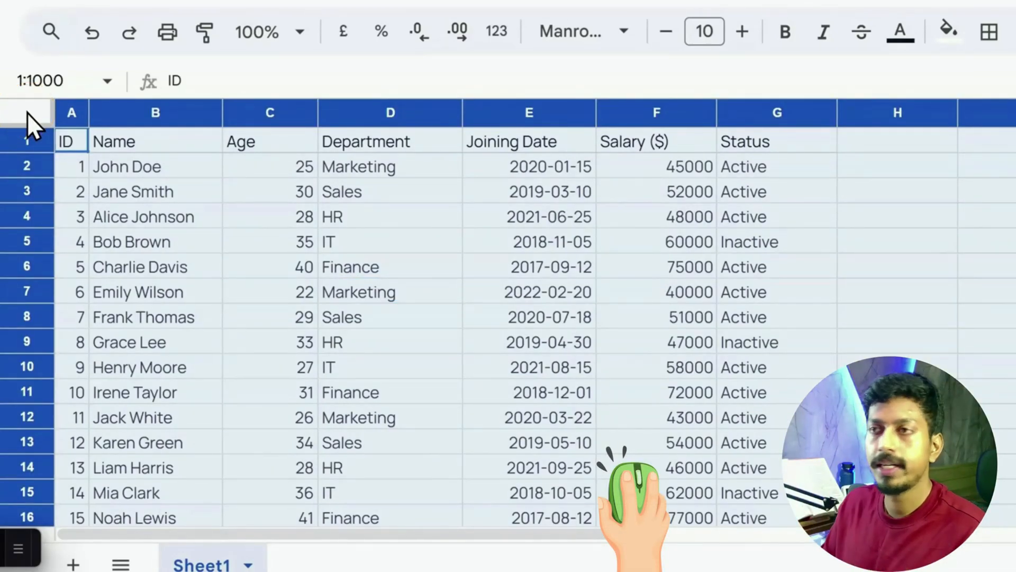
{"action": "left_click_drag", "start_coordinate": [69, 140], "coordinate": [730, 465]}
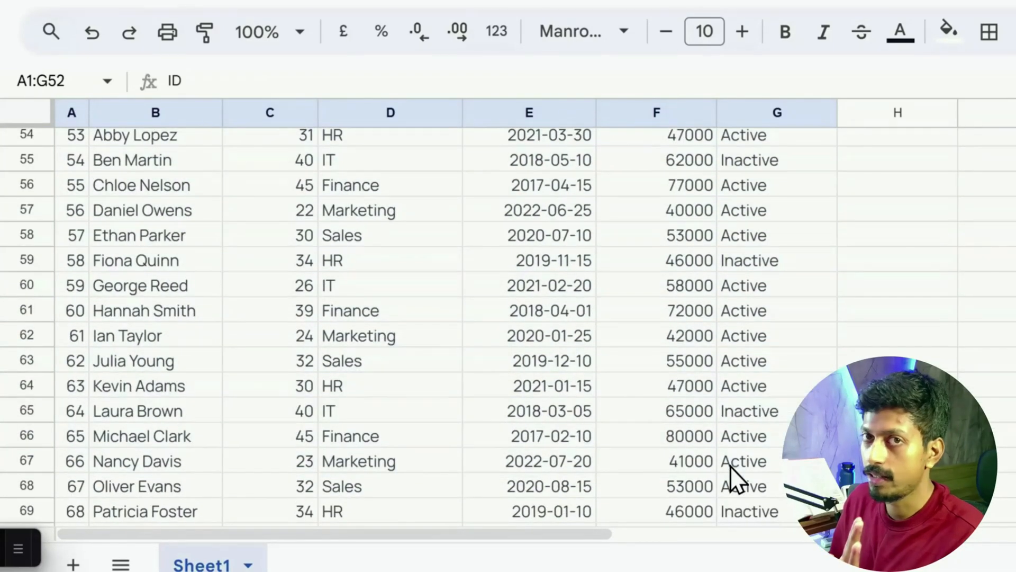
{"action": "left_click", "coordinate": [28, 111]}
{"action": "scroll", "coordinate": [266, 242], "scroll_direction": "up", "scroll_amount": 5}
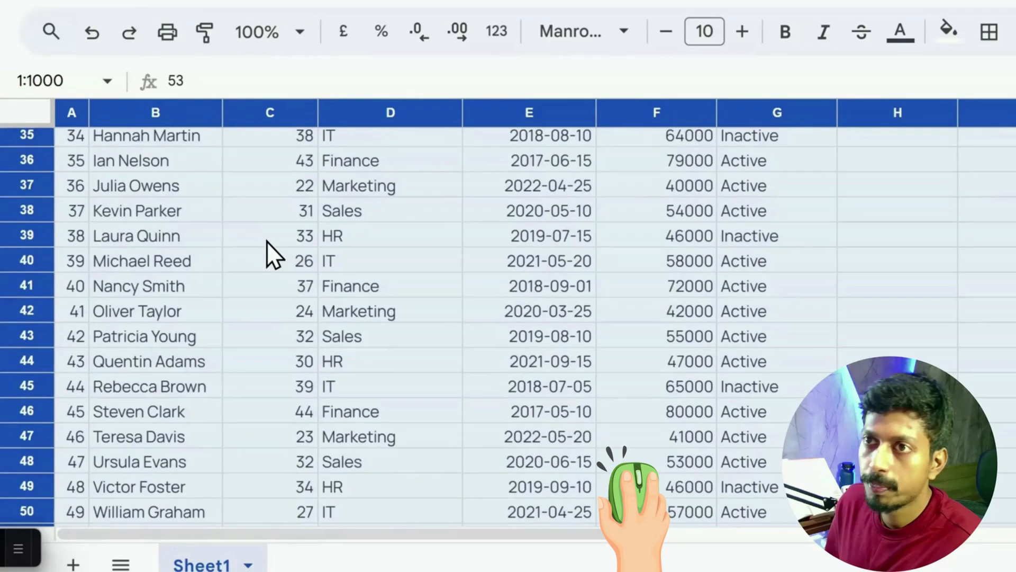
Select the entire row 6, and from cell C6 select only the row's data range A6:G6, releasing it at C6
{"action": "scroll", "coordinate": [266, 241], "scroll_direction": "up", "scroll_amount": 9}
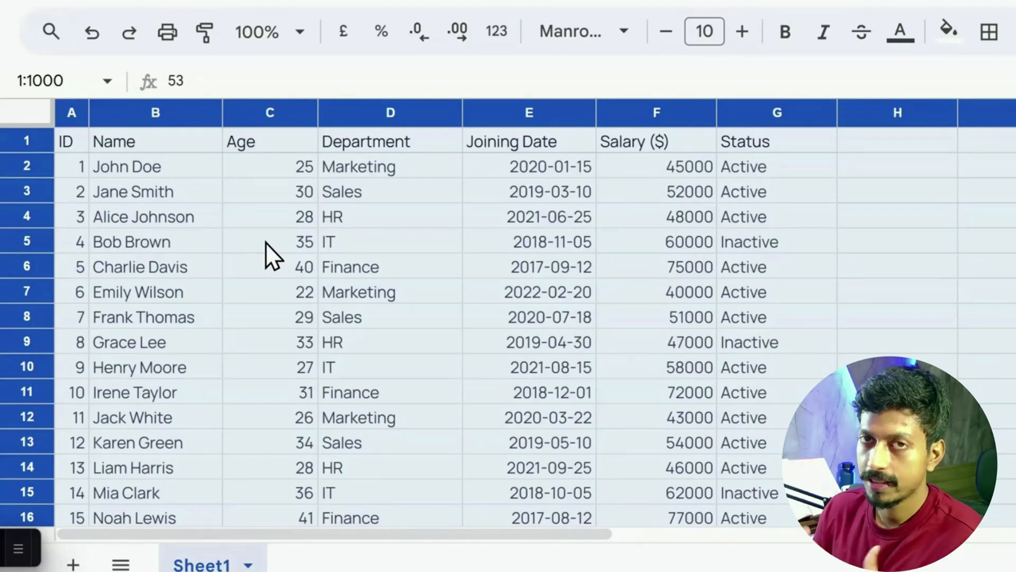
{"action": "left_click", "coordinate": [265, 242]}
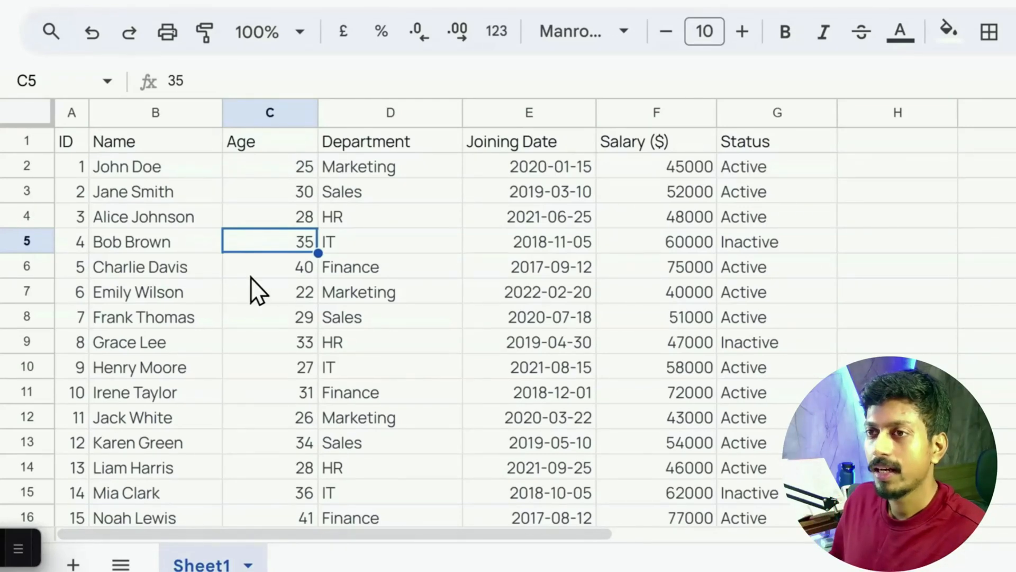
{"action": "left_click", "coordinate": [290, 273]}
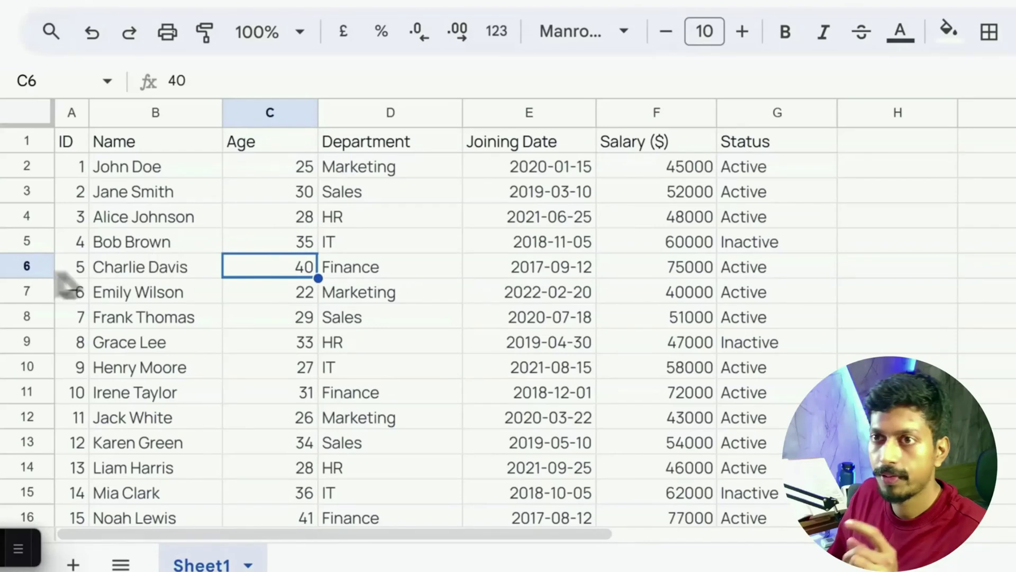
{"action": "left_click", "coordinate": [27, 265]}
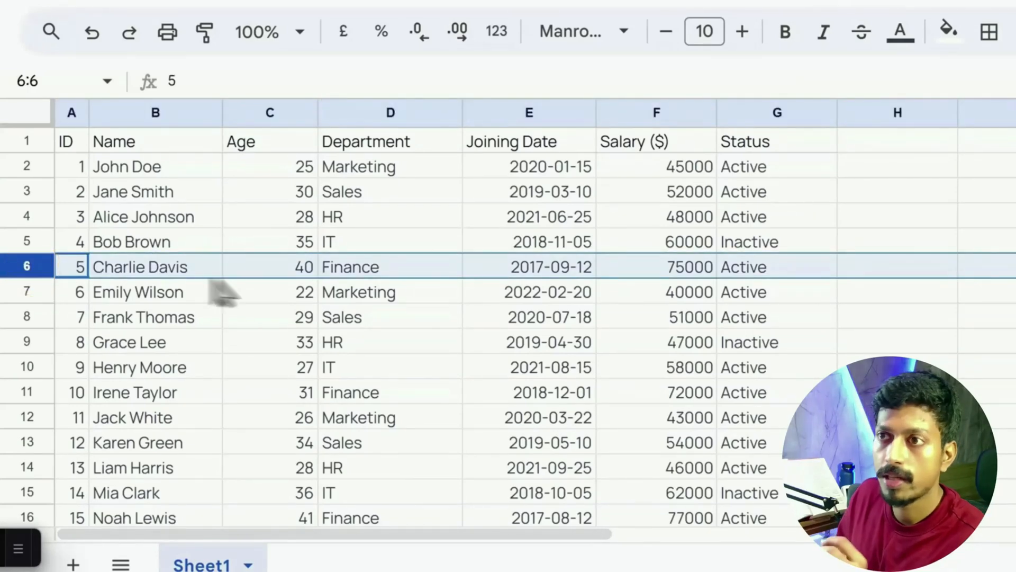
{"action": "left_click", "coordinate": [295, 270]}
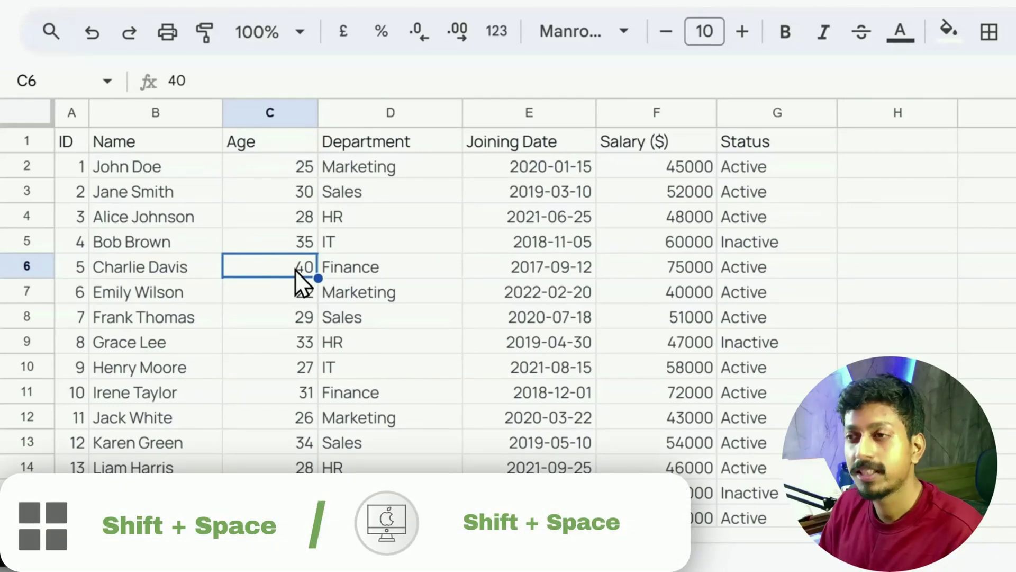
{"action": "key", "text": "shift+space"}
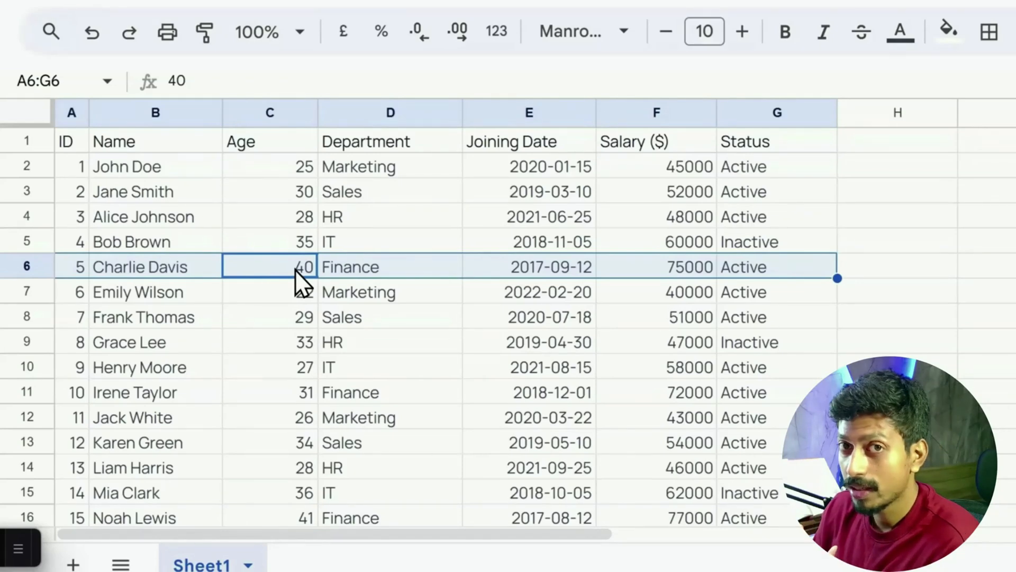
{"action": "left_click", "coordinate": [299, 272]}
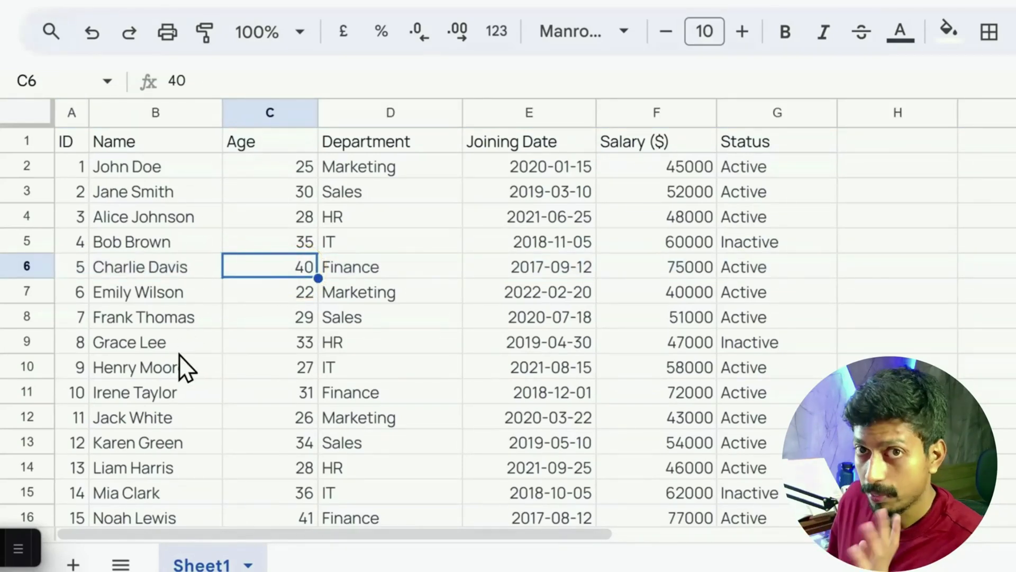
Clear the contents of column E, and from cell B6 extend the selection to A6:D6 and to the entire row 6
{"action": "left_click", "coordinate": [534, 118]}
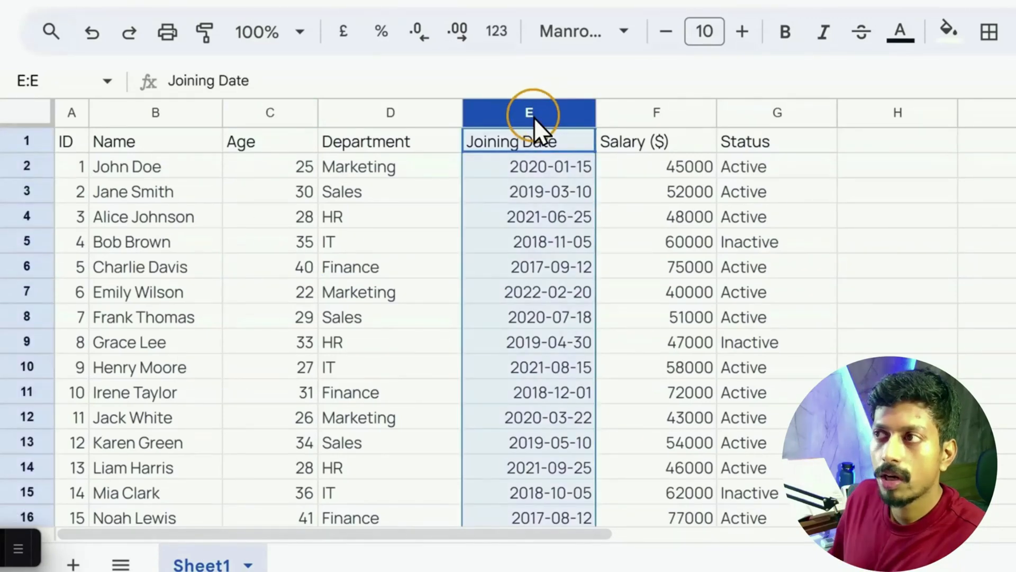
{"action": "key", "text": "Delete"}
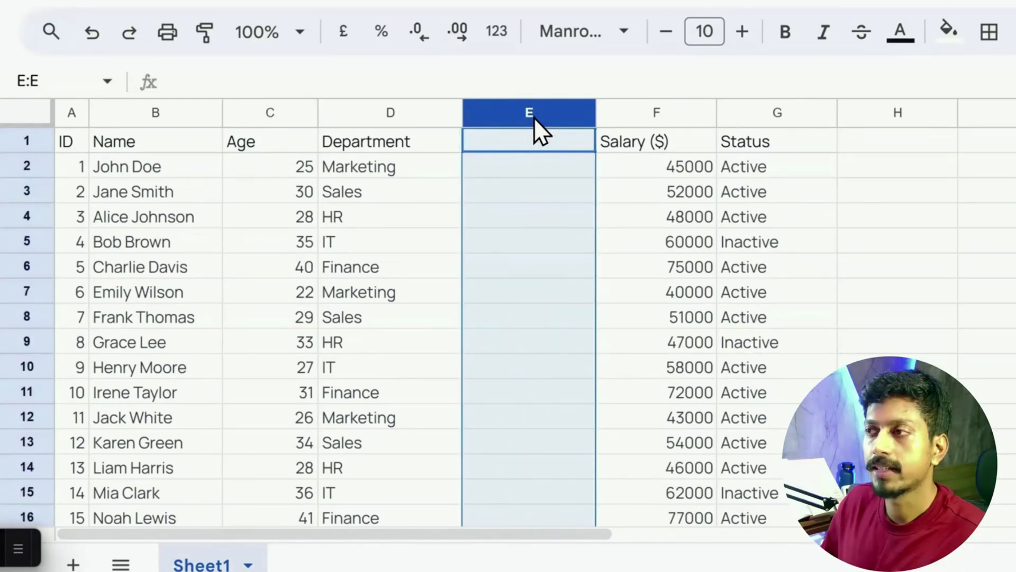
{"action": "left_click", "coordinate": [125, 271]}
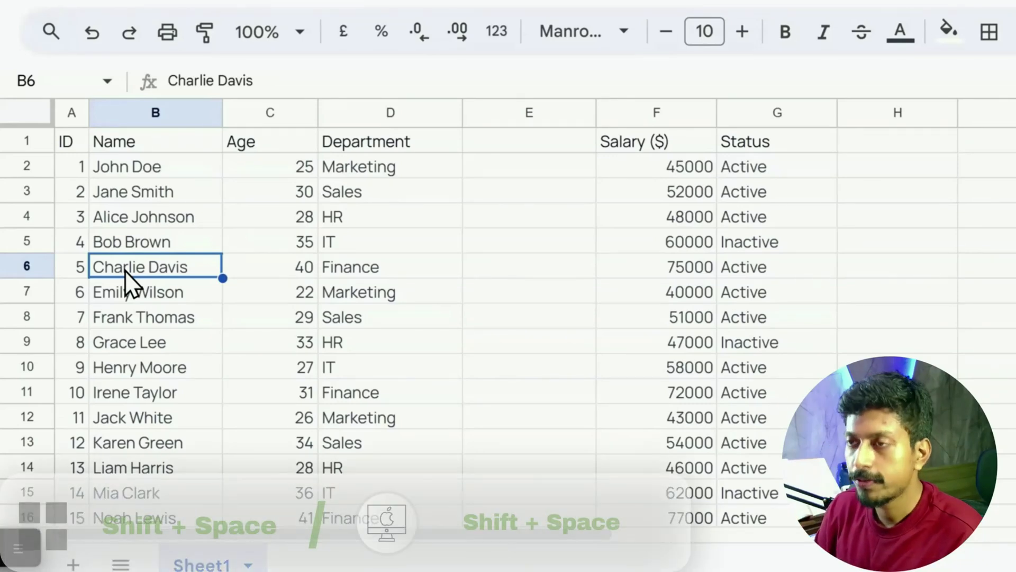
{"action": "key", "text": "shift+space"}
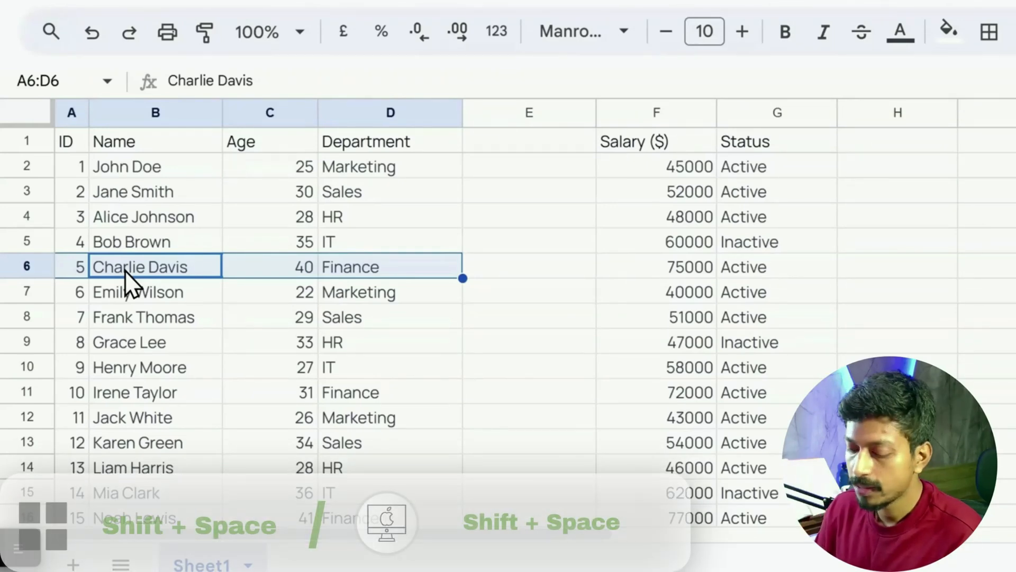
{"action": "key", "text": "shift+space"}
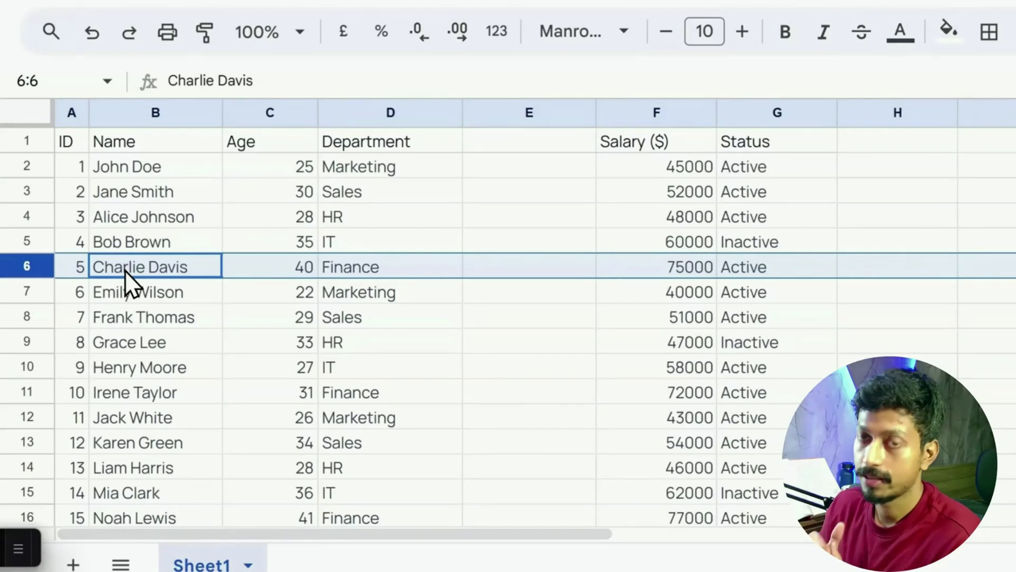
Repeat the row selection from B6 as A6:D6 and as the full row 6, and undo the clearing of column E
{"action": "left_click", "coordinate": [126, 271]}
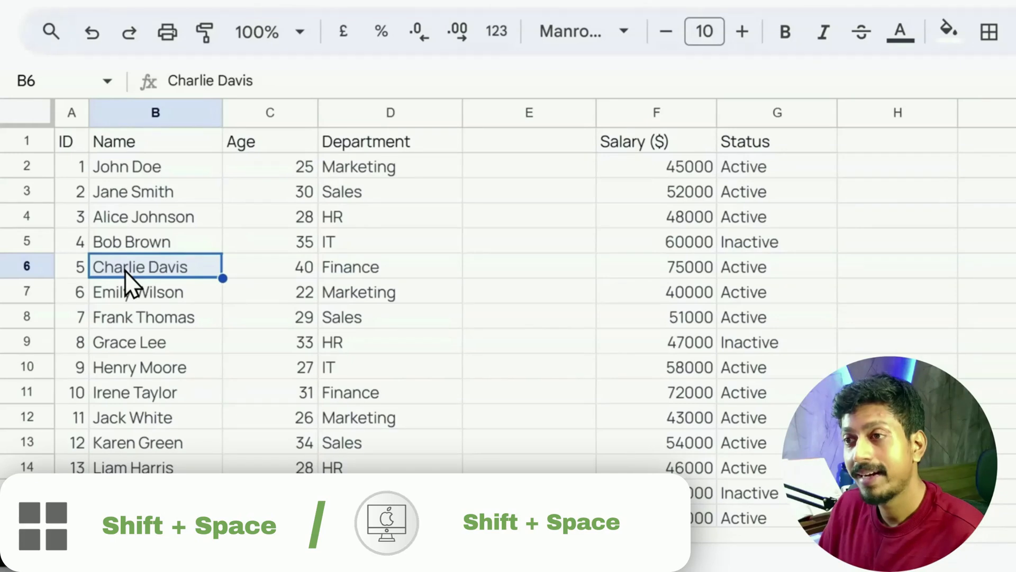
{"action": "key", "text": "shift+space"}
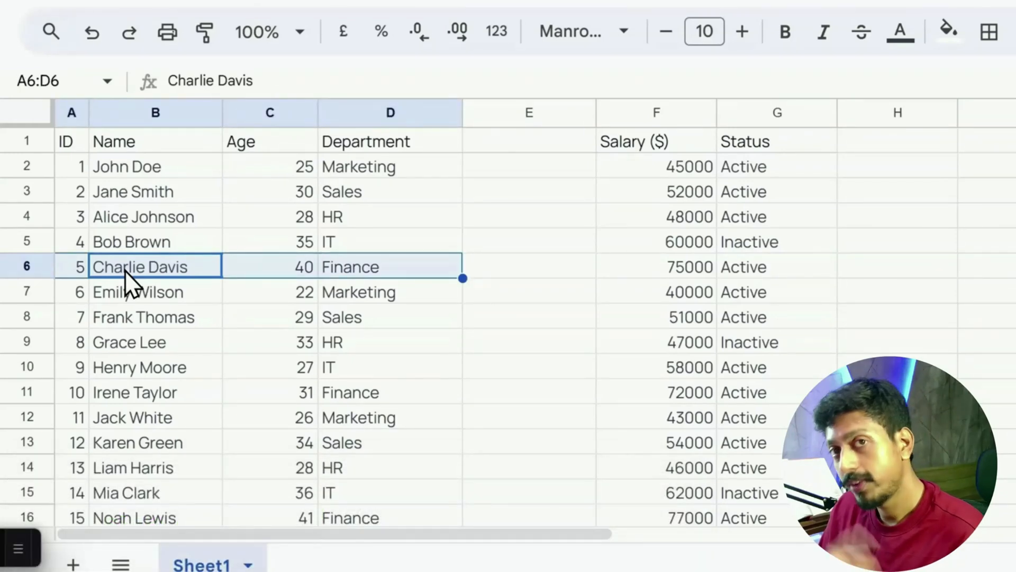
{"action": "key", "text": "shift+space"}
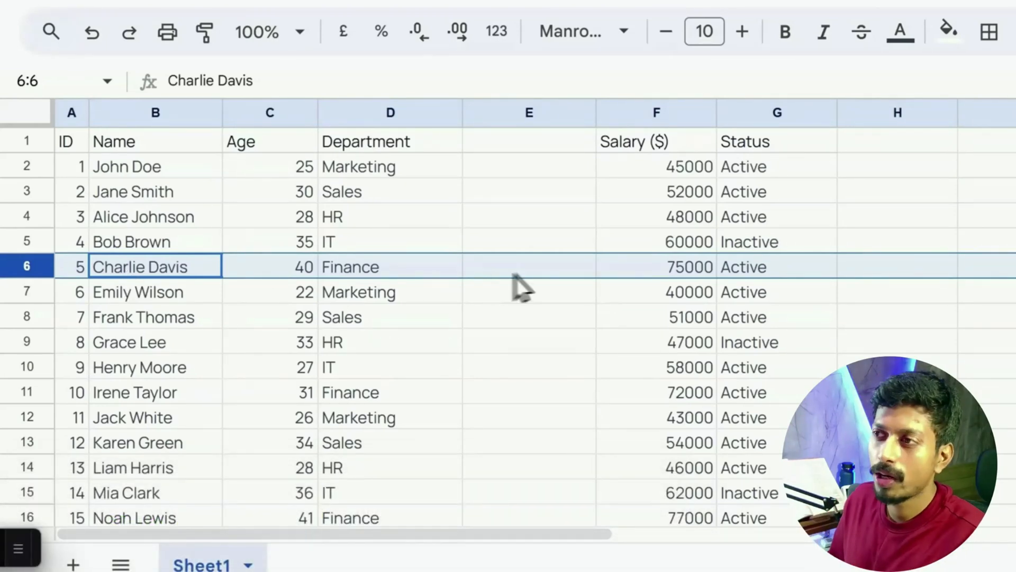
{"action": "key", "text": "ctrl+z"}
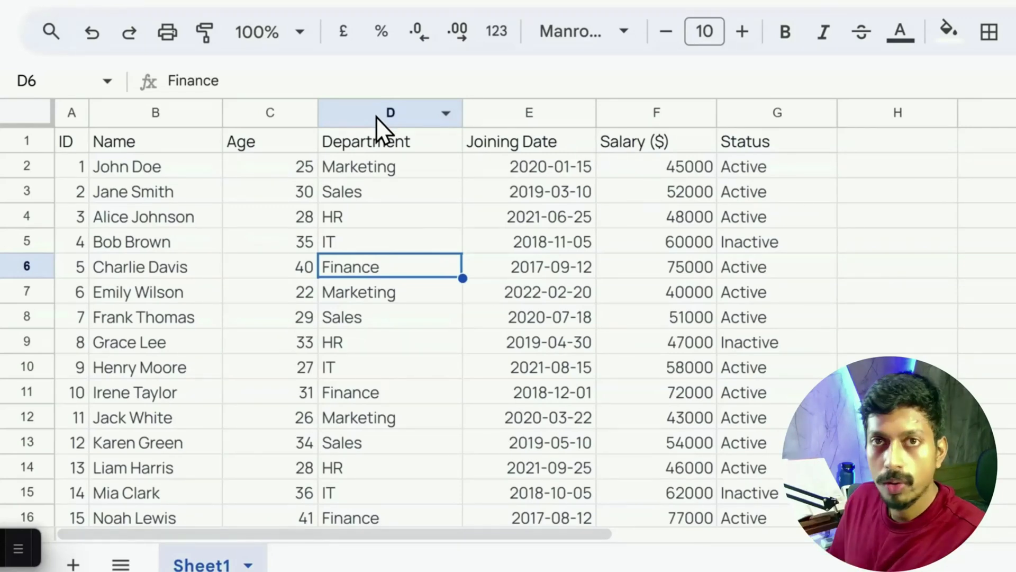
Select the entire column D, and from cell D10 select only the column's data range D1:D101
{"action": "left_click", "coordinate": [392, 117]}
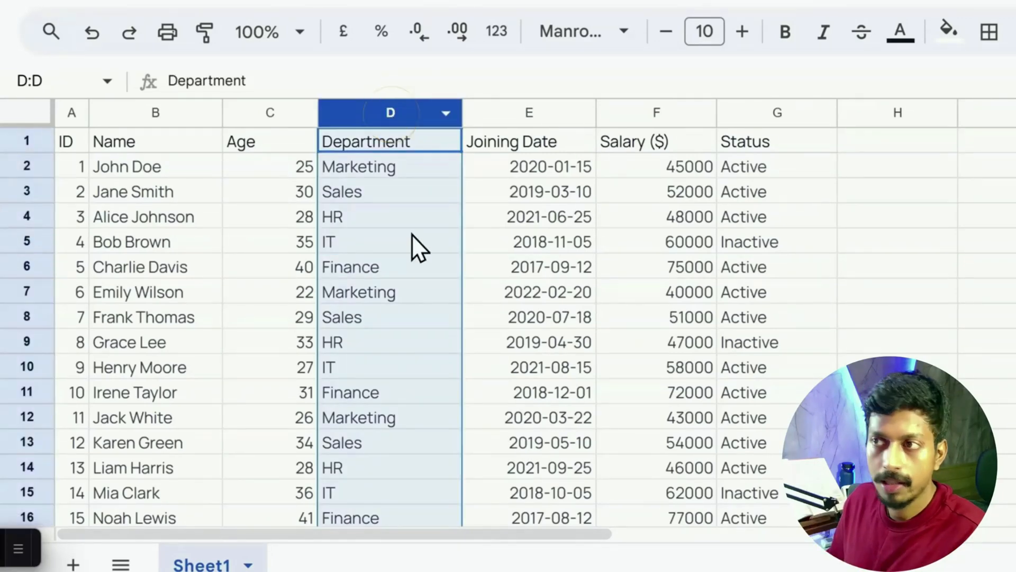
{"action": "left_click", "coordinate": [371, 364]}
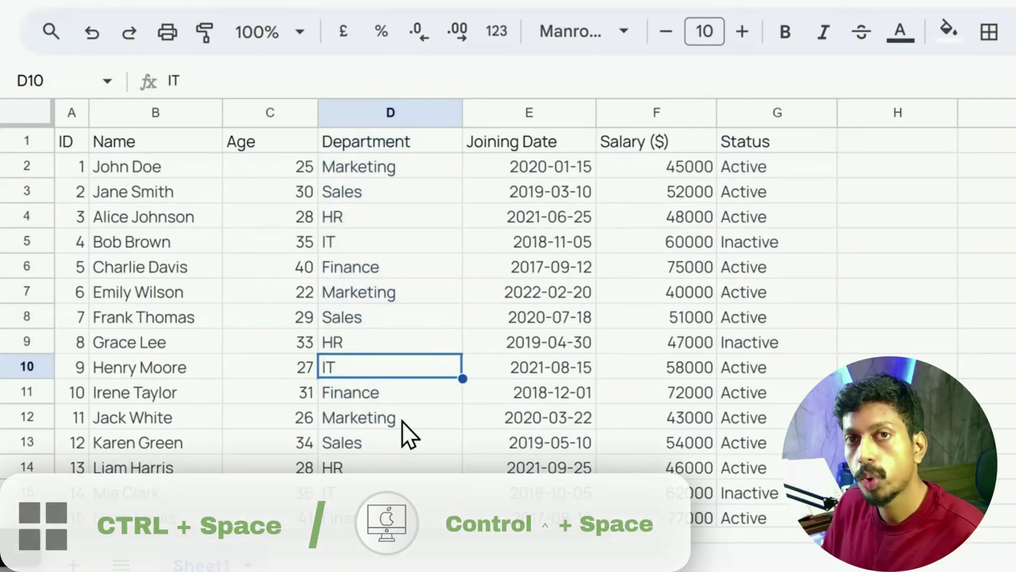
{"action": "key", "text": "ctrl+space"}
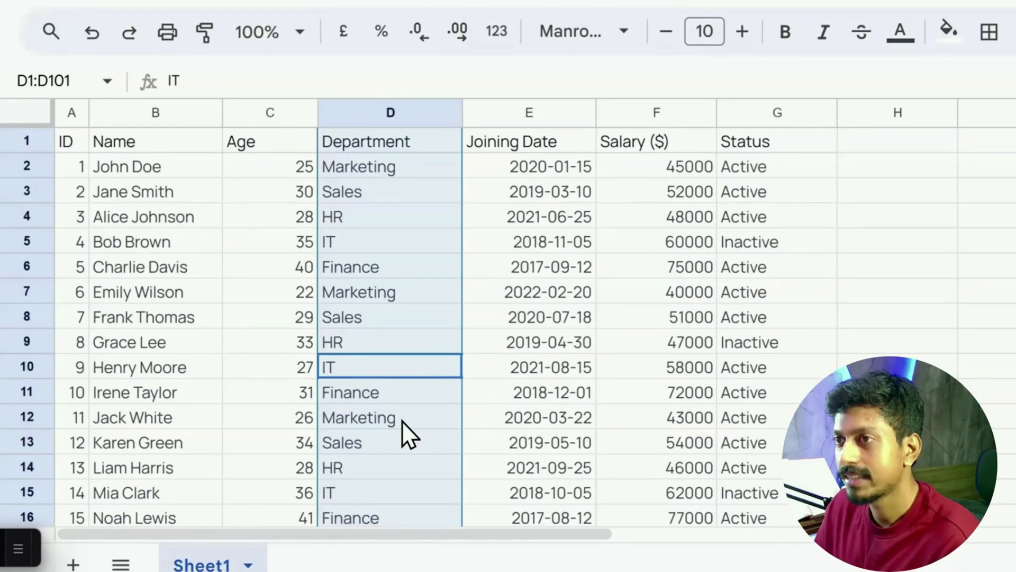
Clear the contents of rows 4 and 11
{"action": "left_click", "coordinate": [34, 217]}
{"action": "key", "text": "Delete"}
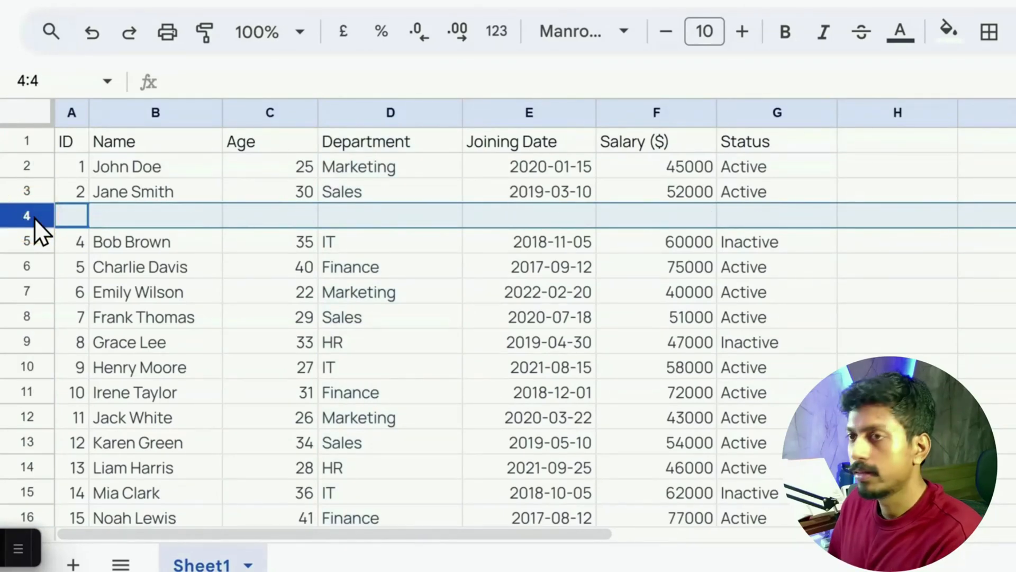
{"action": "left_click", "coordinate": [27, 392]}
{"action": "key", "text": "Delete"}
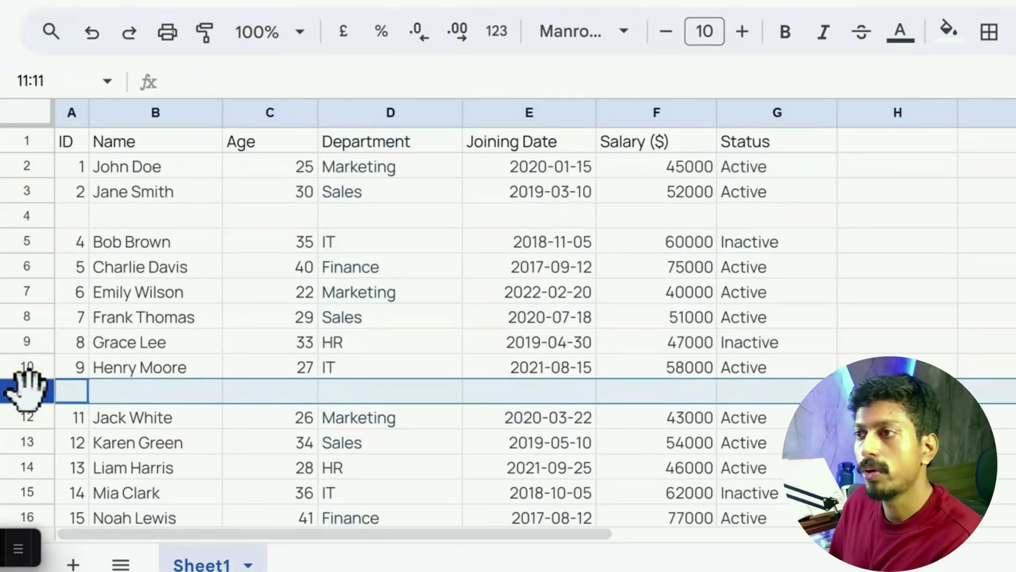
From cell D7, select the contiguous Department data block D5:D10 between the two empty rows
{"action": "left_click", "coordinate": [413, 297]}
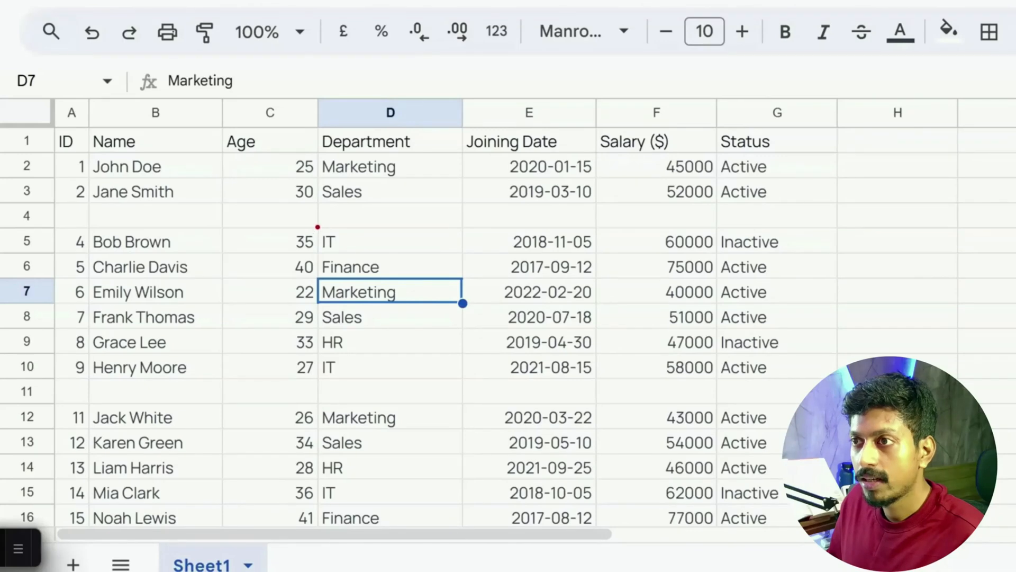
{"action": "mouse_move", "coordinate": [316, 227]}
{"action": "left_mouse_down"}
{"action": "mouse_move", "coordinate": [392, 356]}
{"action": "mouse_move", "coordinate": [463, 382]}
{"action": "left_mouse_up"}
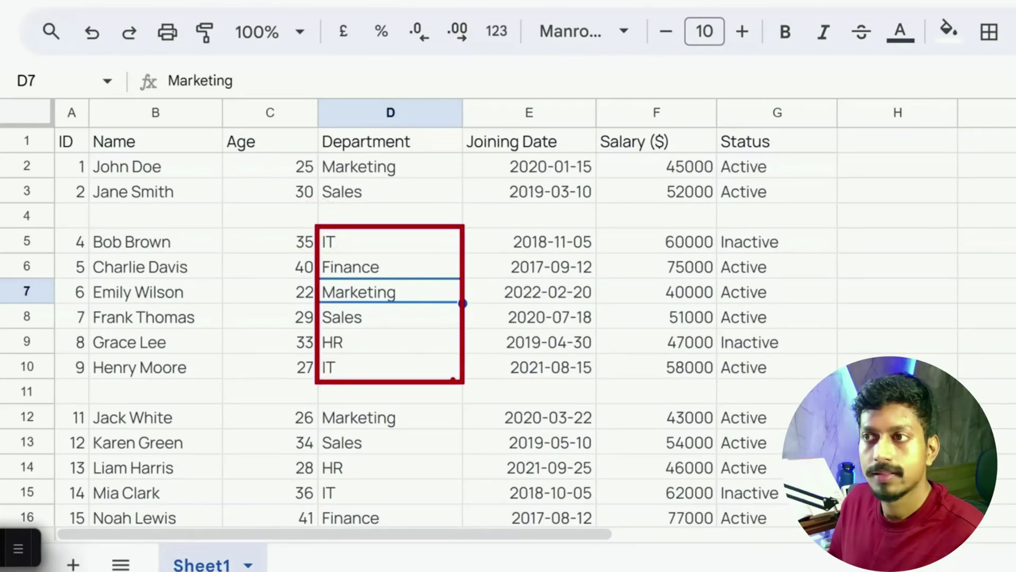
{"action": "key", "text": "Escape"}
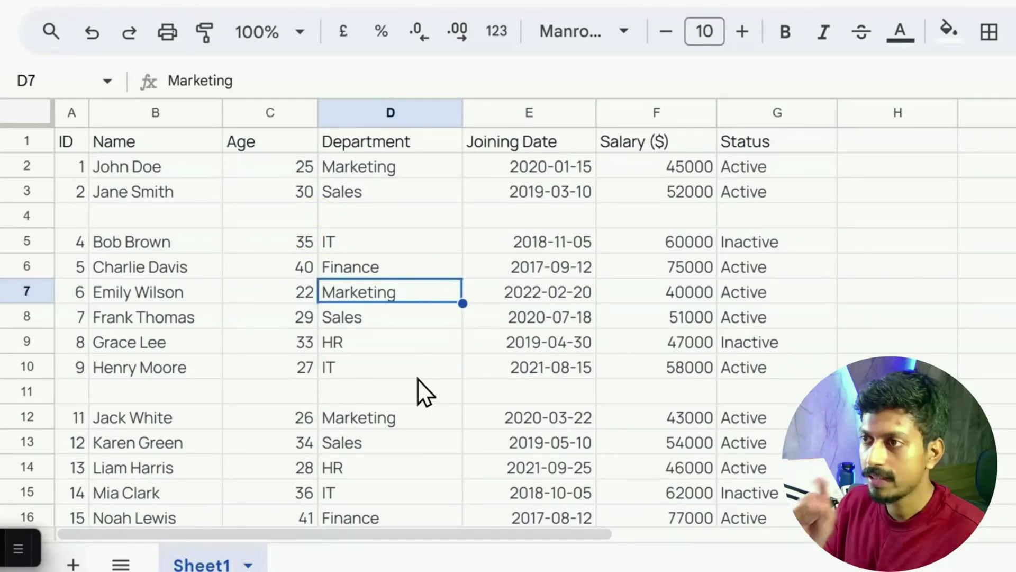
{"action": "key", "text": "ctrl+space"}
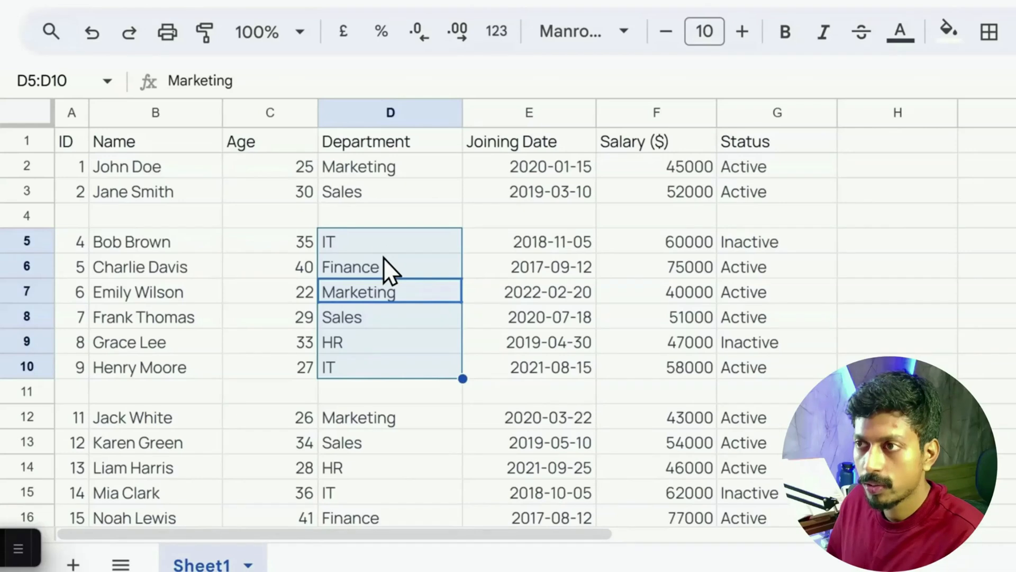
{"action": "left_click", "coordinate": [324, 243]}
{"action": "key", "text": "ctrl+a"}
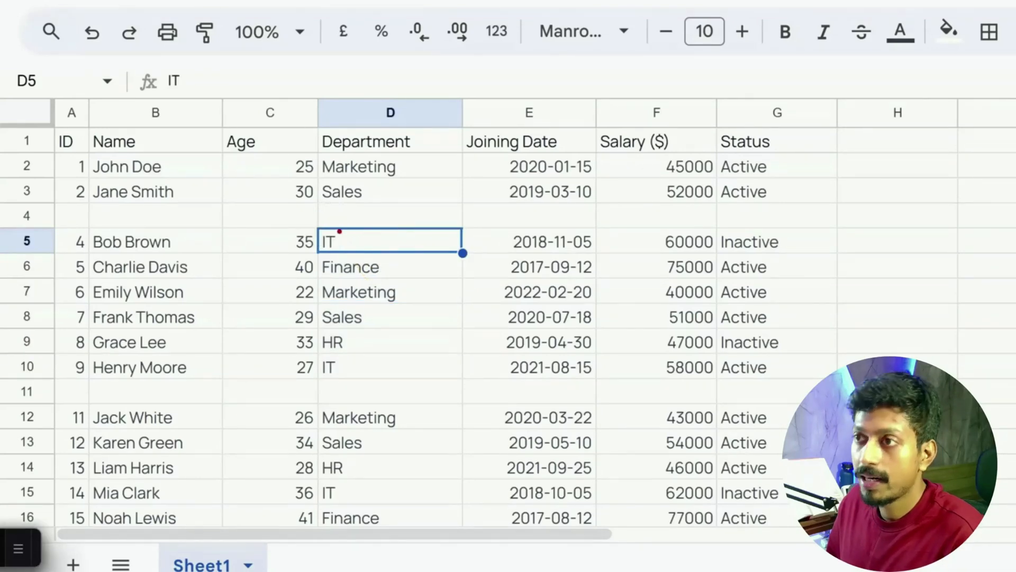
{"action": "left_click_drag", "start_coordinate": [318, 228], "coordinate": [466, 227]}
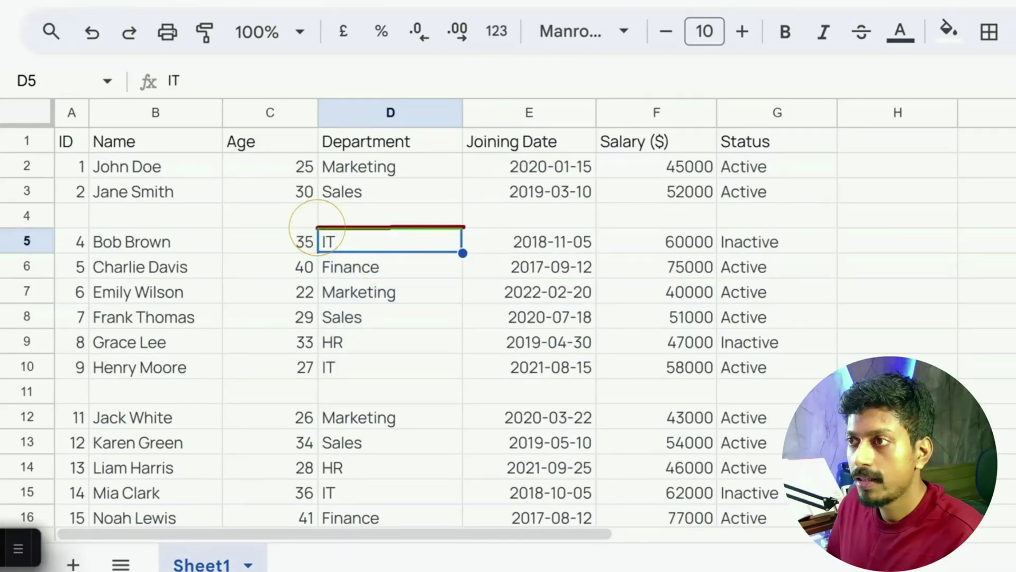
{"action": "left_click_drag", "start_coordinate": [317, 379], "coordinate": [465, 379]}
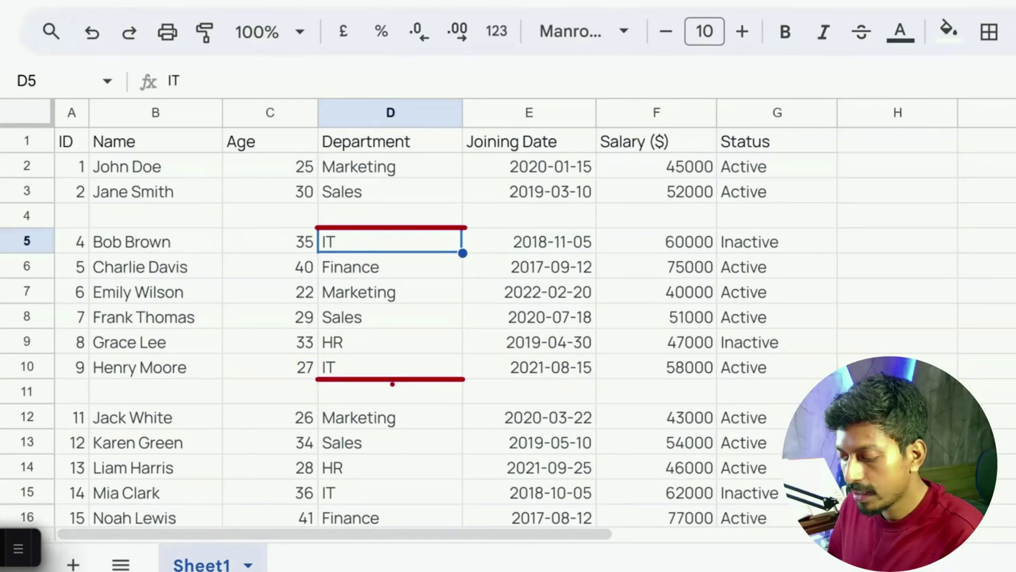
{"action": "left_click_drag", "start_coordinate": [316, 382], "coordinate": [464, 408]}
{"action": "mouse_move", "coordinate": [317, 203]}
{"action": "left_mouse_down"}
{"action": "mouse_move", "coordinate": [397, 224]}
{"action": "mouse_move", "coordinate": [462, 228]}
{"action": "left_mouse_up"}
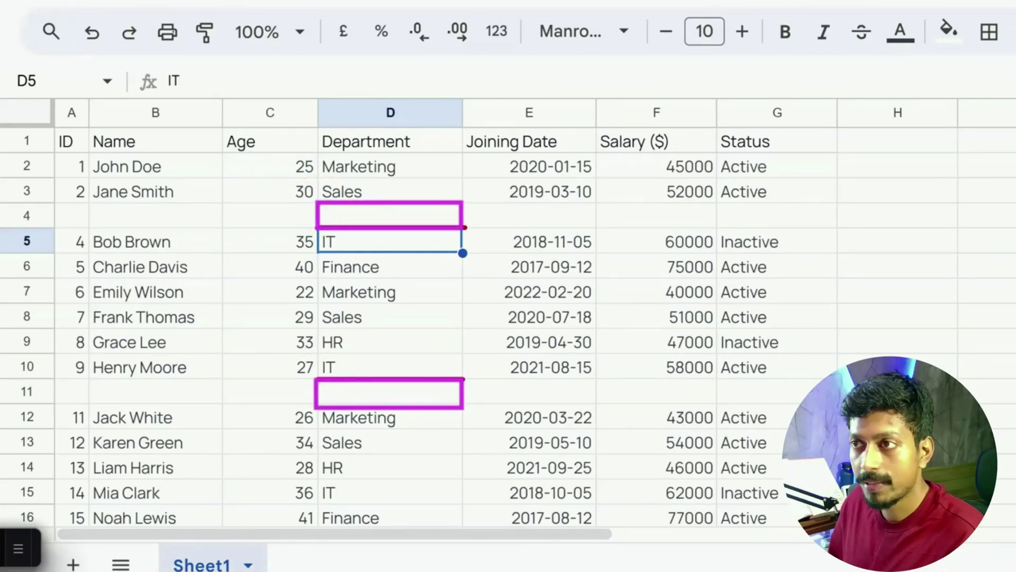
Undo the clearing of rows 4 and 11 to restore their employee data
{"action": "left_click", "coordinate": [384, 291]}
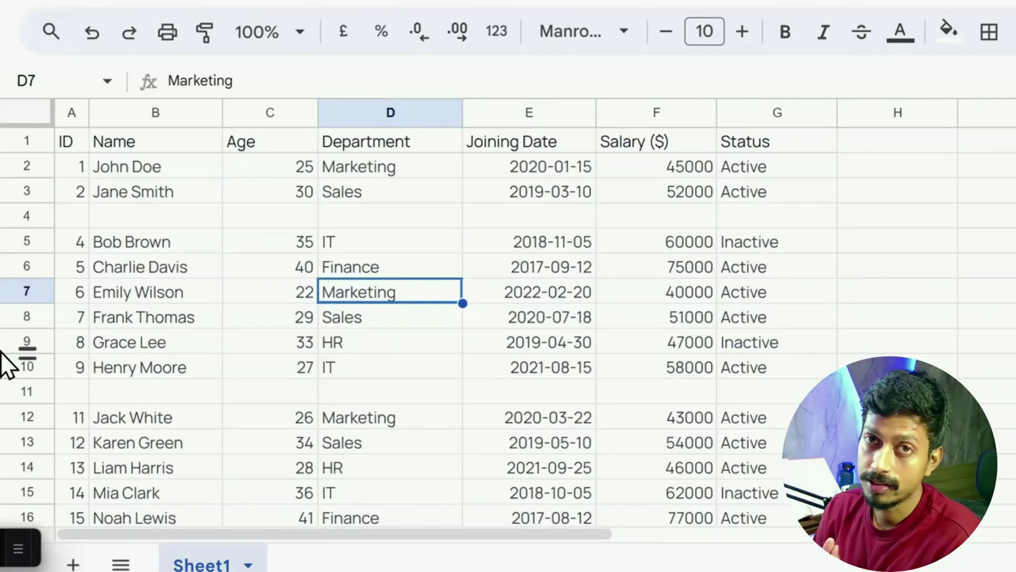
{"action": "key", "text": "ctrl+z"}
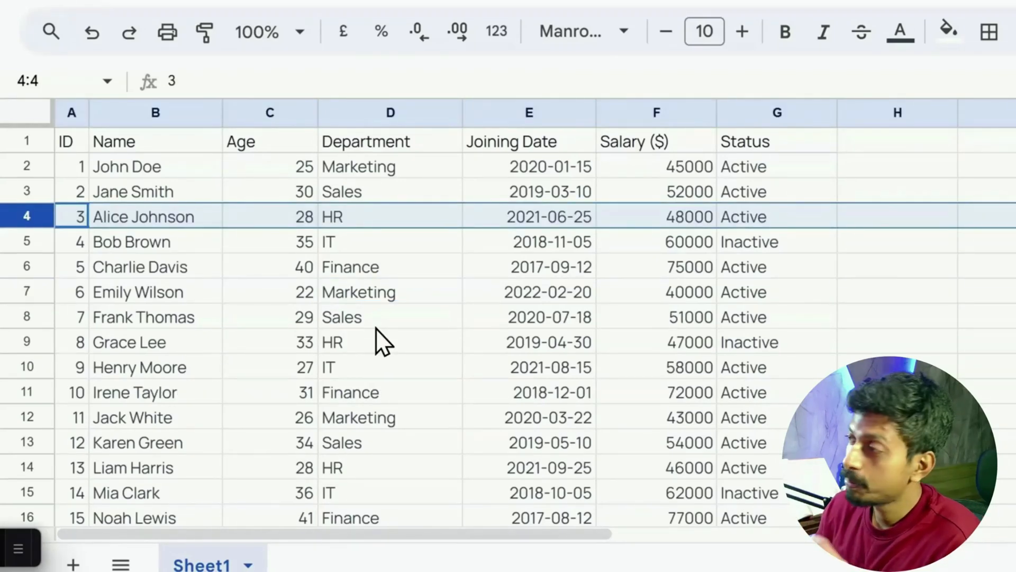
From cell D9, select the data range A1:G101 and the whole sheet, and release the selection at cell E7
{"action": "left_click", "coordinate": [399, 347]}
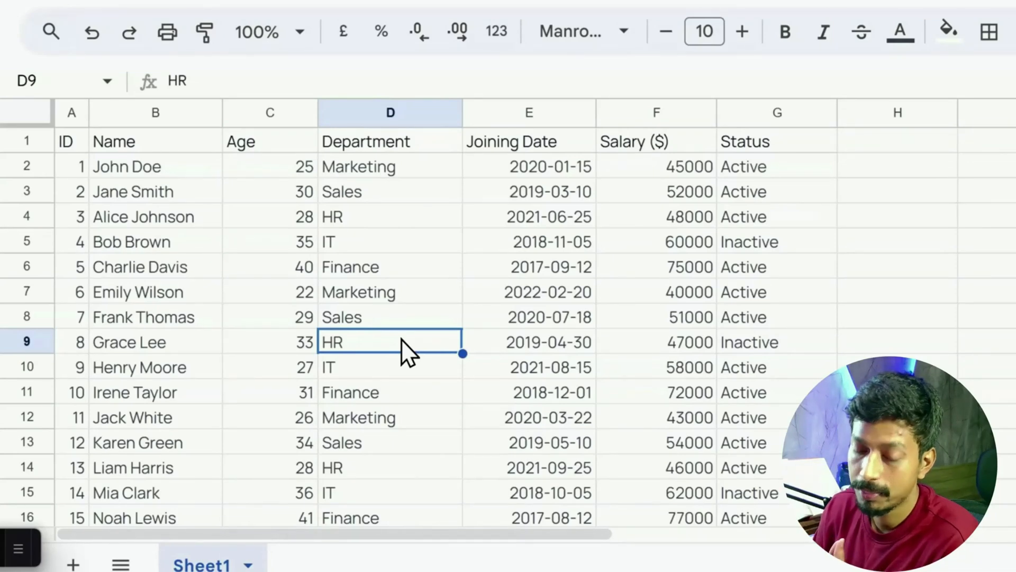
{"action": "key", "text": "ctrl+a"}
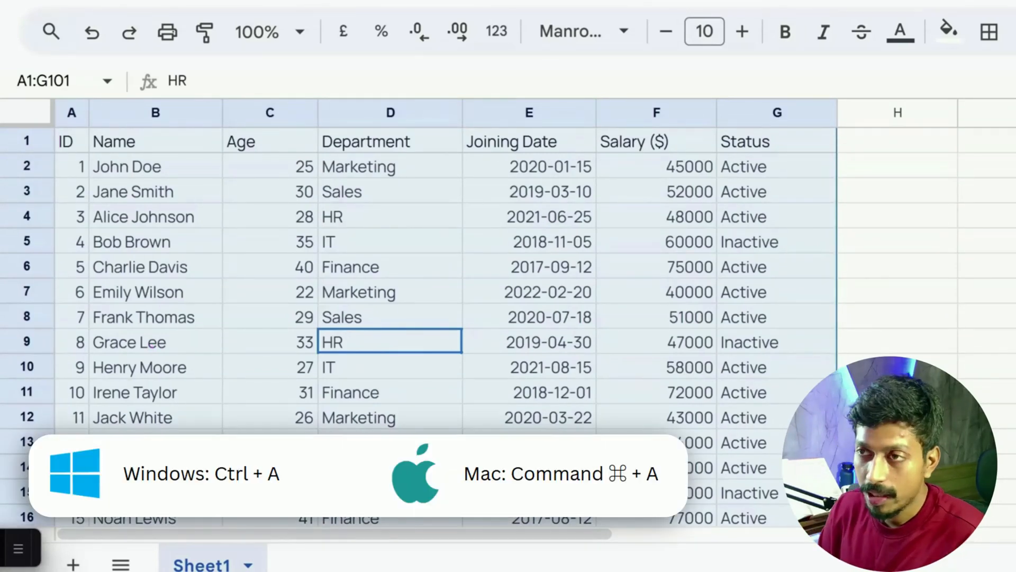
{"action": "key", "text": "ctrl+a"}
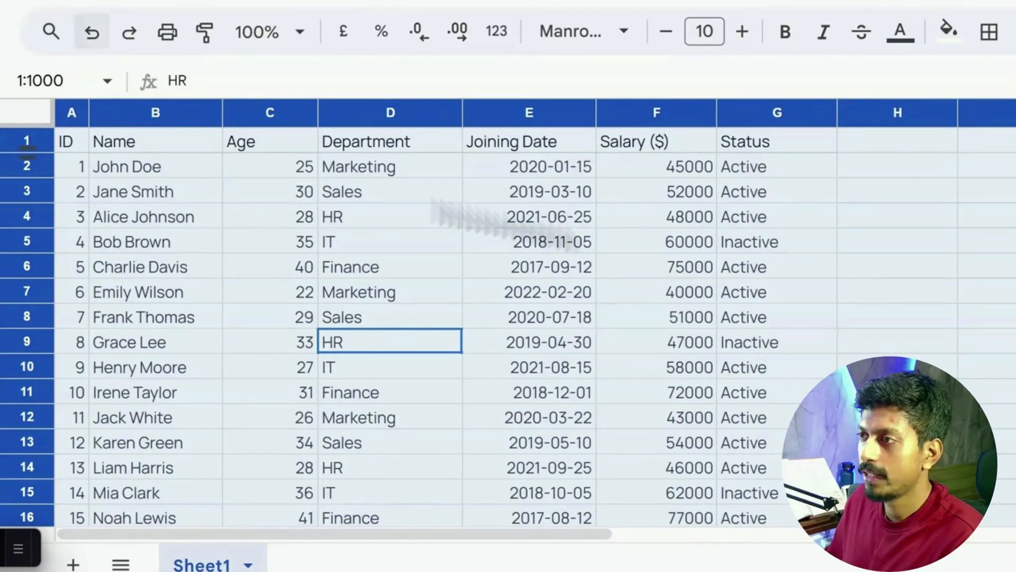
{"action": "left_click", "coordinate": [494, 293]}
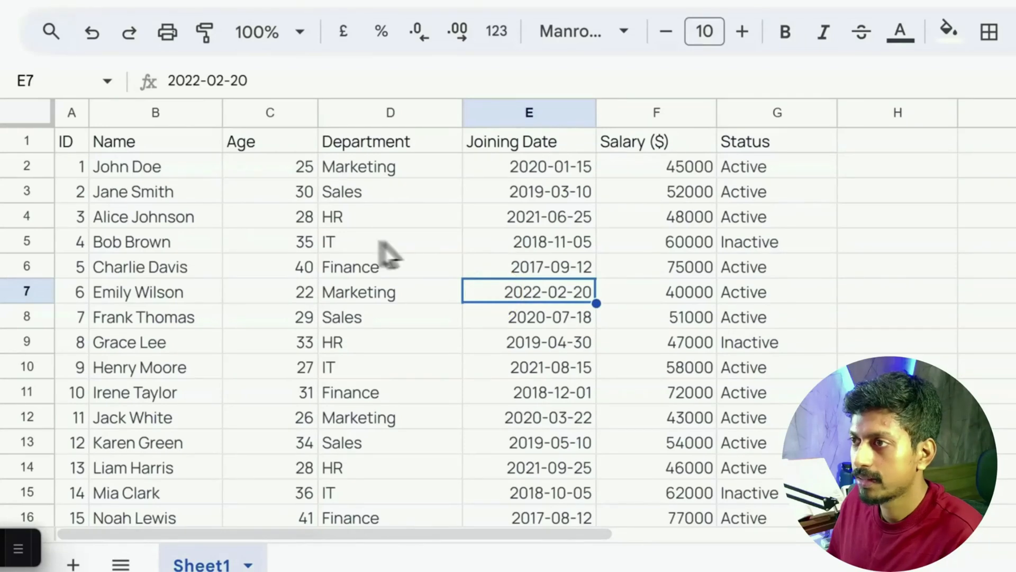
Clear the contents of D5:G5, D6:D10 and E10:G10 so empty cells surround the block E6:G9, ending at cell H8
{"action": "left_click_drag", "start_coordinate": [382, 244], "coordinate": [756, 242]}
{"action": "key", "text": "Delete"}
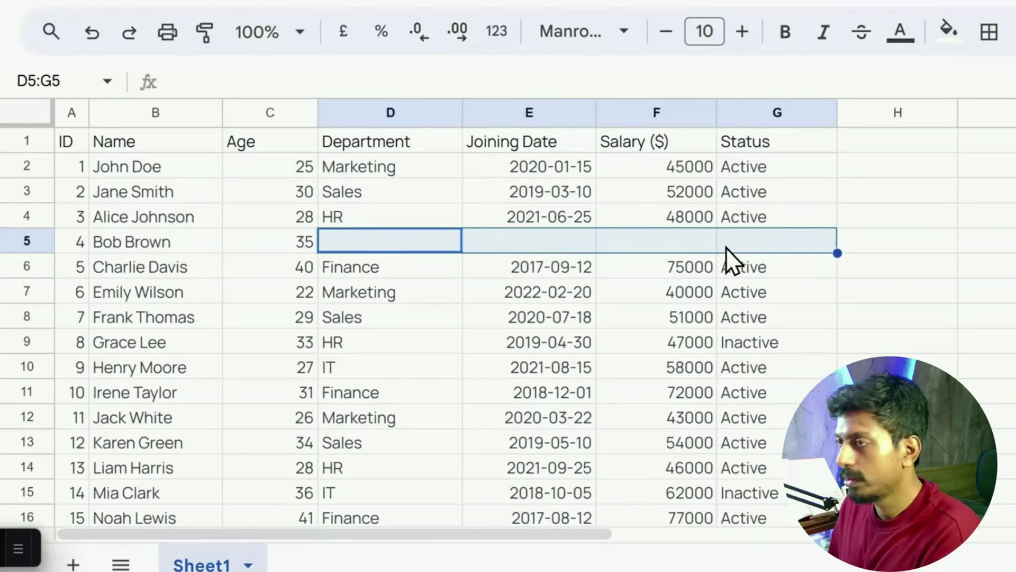
{"action": "left_click_drag", "start_coordinate": [377, 266], "coordinate": [374, 373]}
{"action": "key", "text": "Delete"}
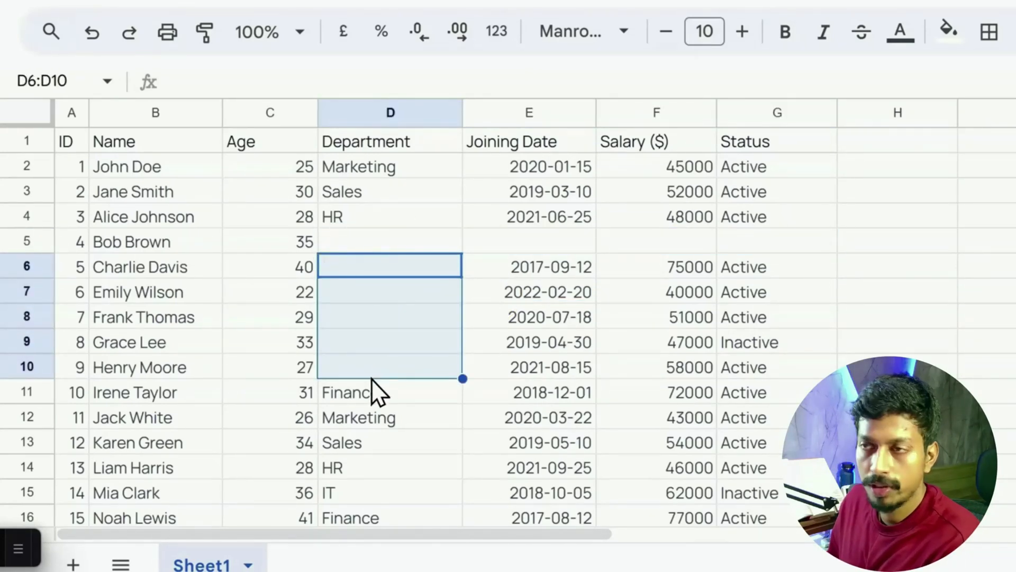
{"action": "left_click_drag", "start_coordinate": [529, 371], "coordinate": [800, 369]}
{"action": "key", "text": "Delete"}
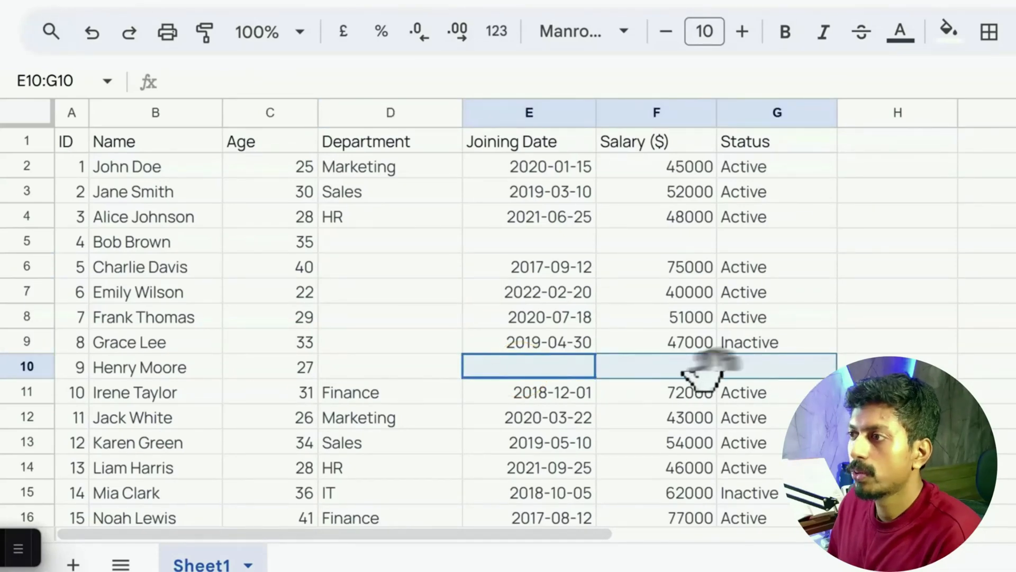
{"action": "left_click", "coordinate": [897, 316]}
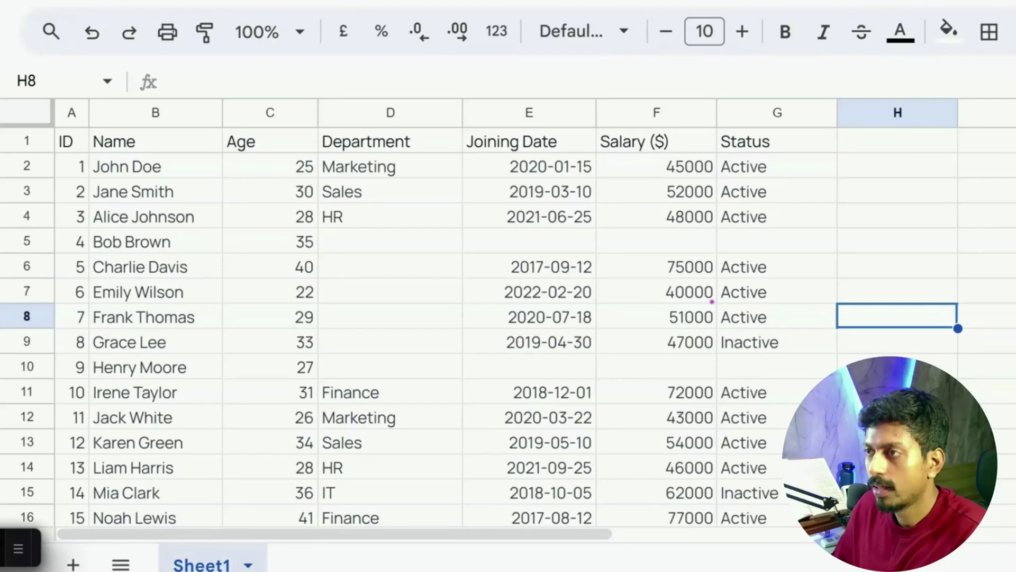
{"action": "left_click_drag", "start_coordinate": [463, 252], "coordinate": [837, 253]}
{"action": "left_click_drag", "start_coordinate": [461, 252], "coordinate": [461, 377]}
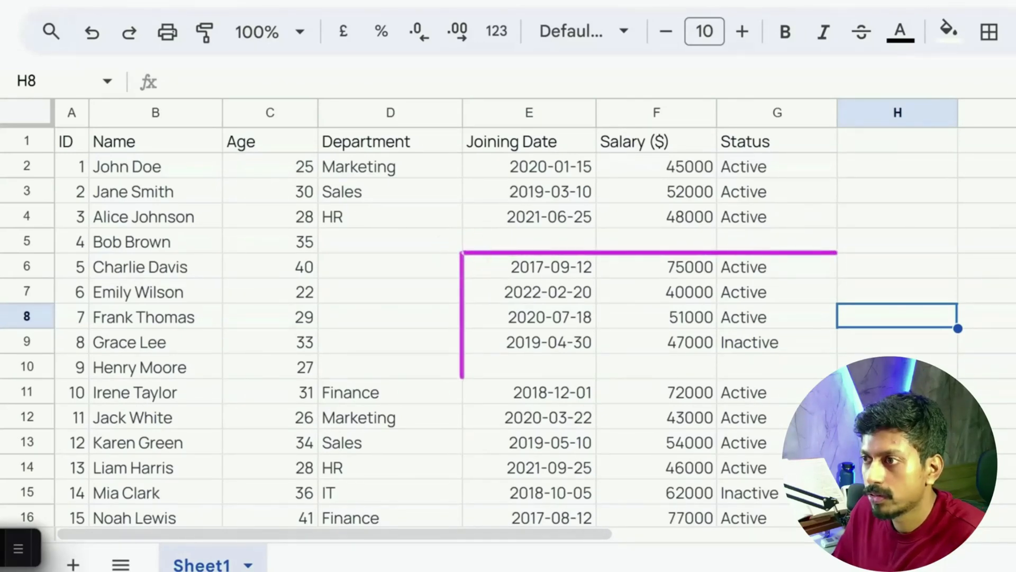
{"action": "left_click_drag", "start_coordinate": [837, 254], "coordinate": [837, 353]}
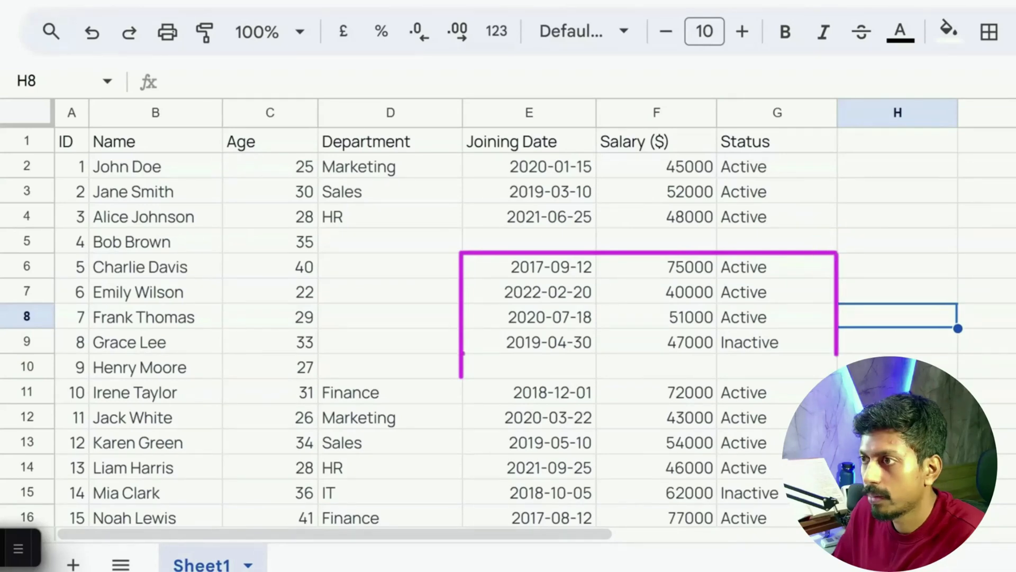
{"action": "left_click_drag", "start_coordinate": [461, 353], "coordinate": [837, 353]}
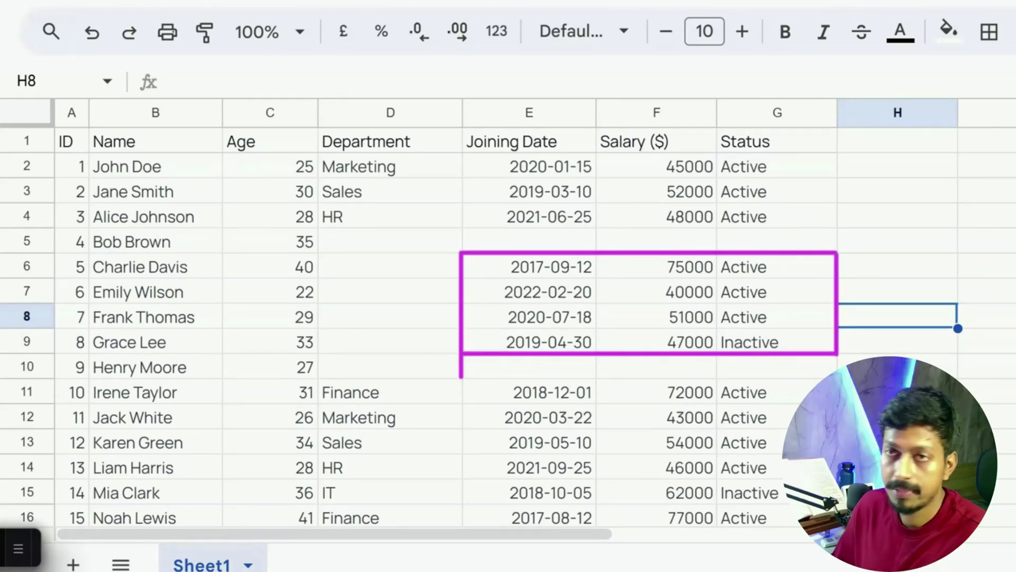
From cell F8, select the isolated data block E6:G9 and extend to the whole sheet, releasing the selection at F8
{"action": "left_click", "coordinate": [670, 325]}
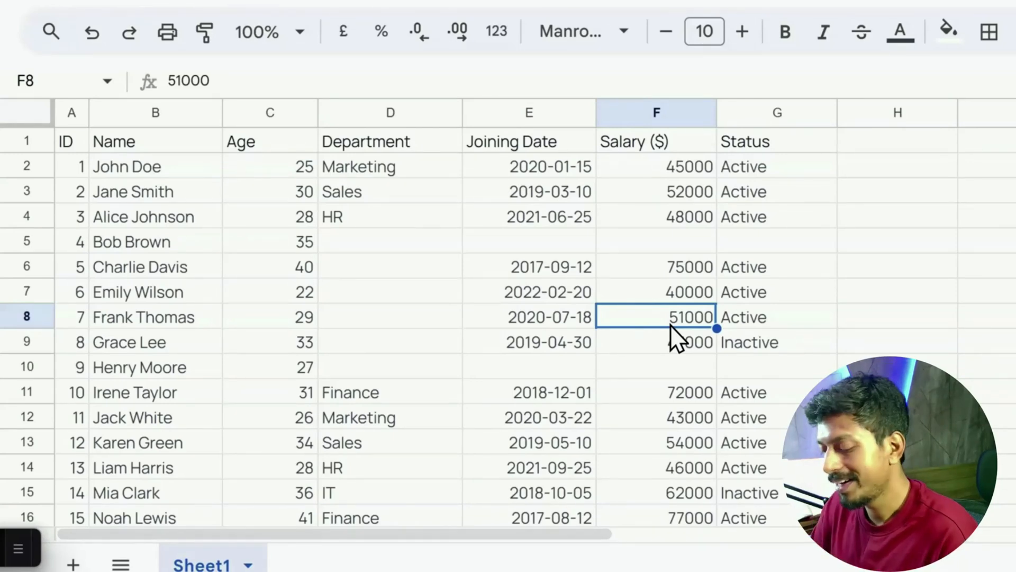
{"action": "key", "text": "ctrl+a"}
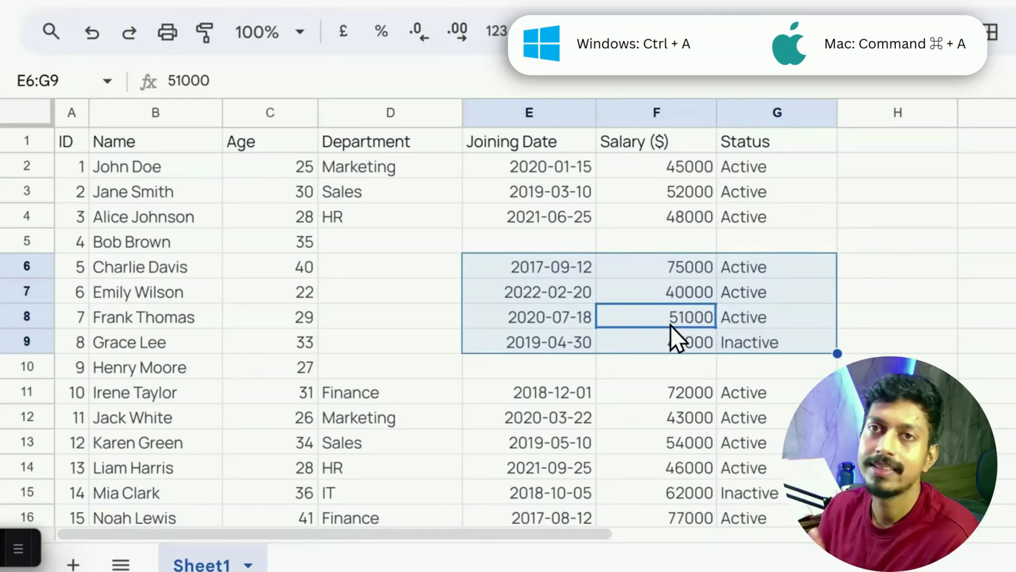
{"action": "key", "text": "ctrl+a"}
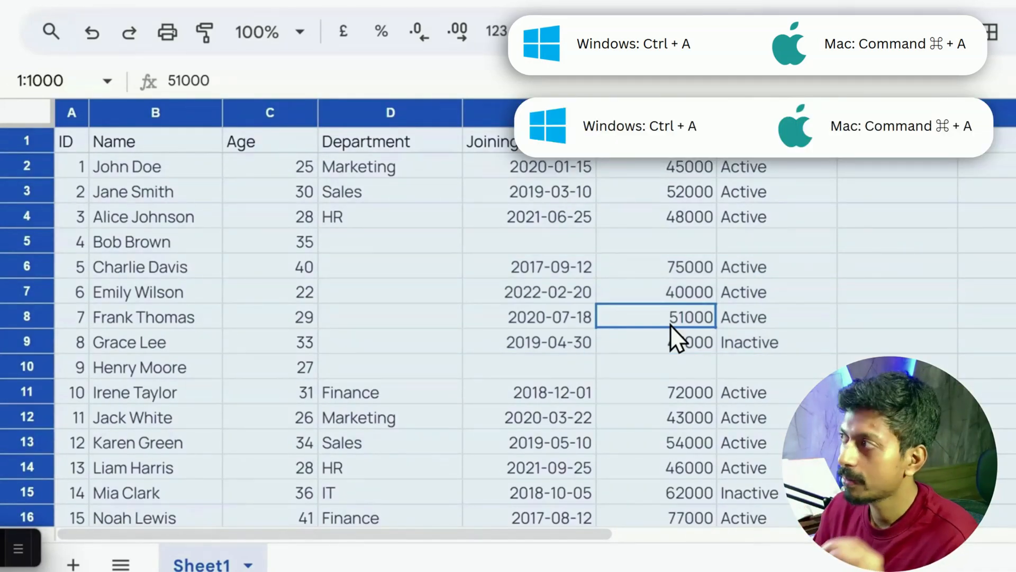
{"action": "left_click", "coordinate": [670, 325]}
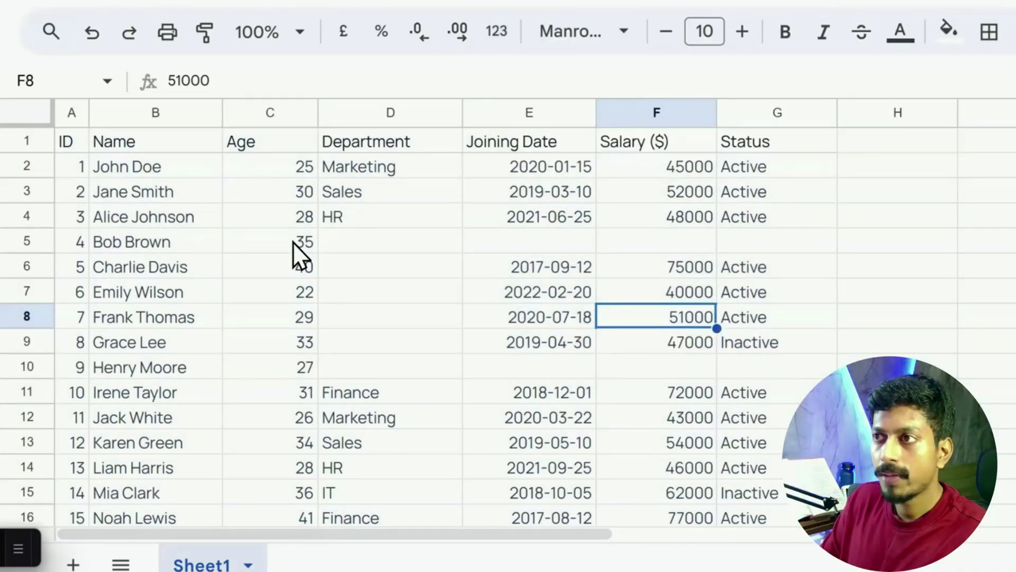